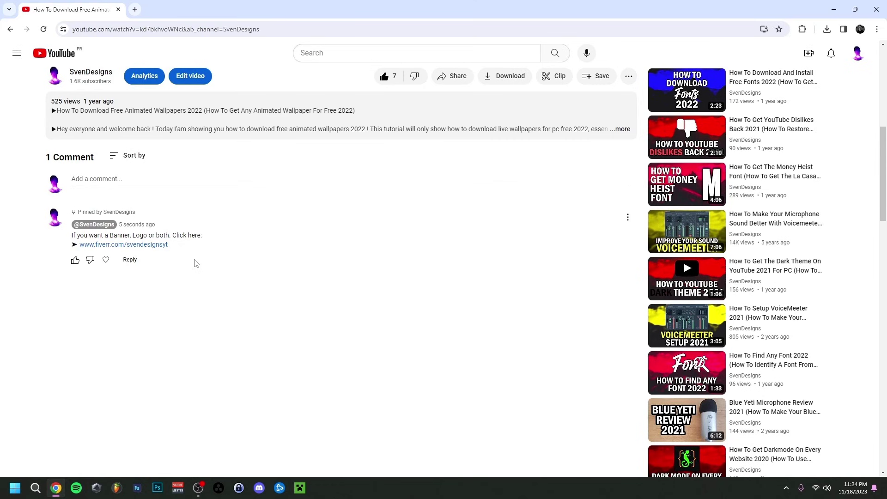
click(151, 245)
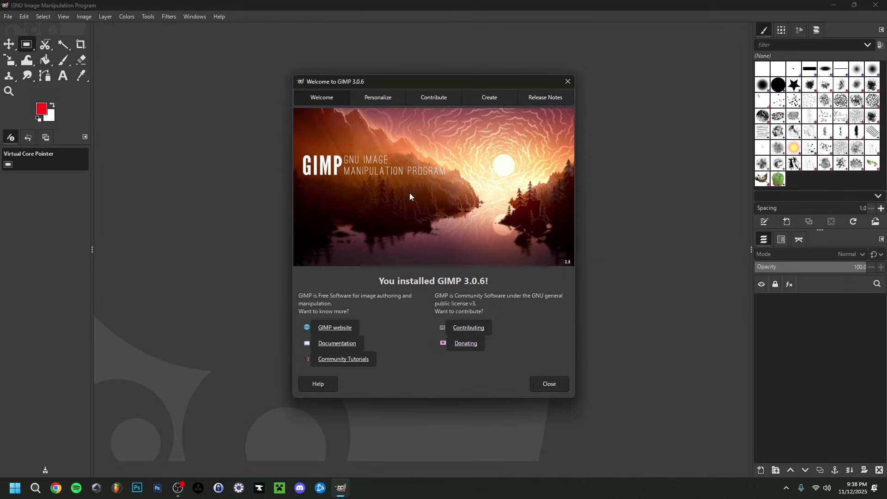
Step: Try the Legacy icon theme in the Welcome dialog's personalization settings and switch back to the Default icon theme
click(381, 98)
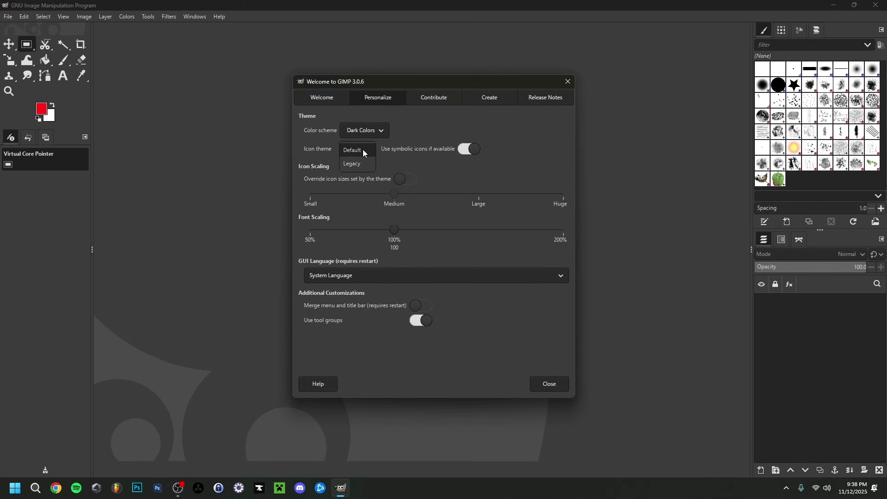
click(359, 164)
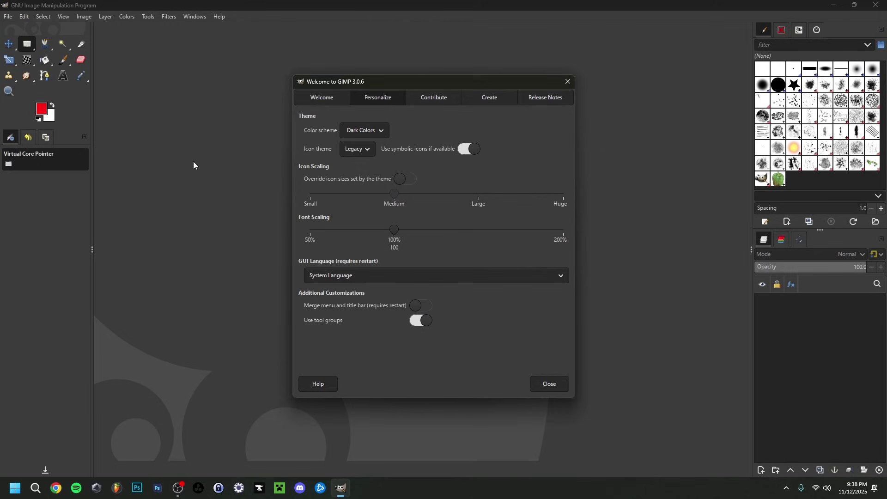
click(354, 137)
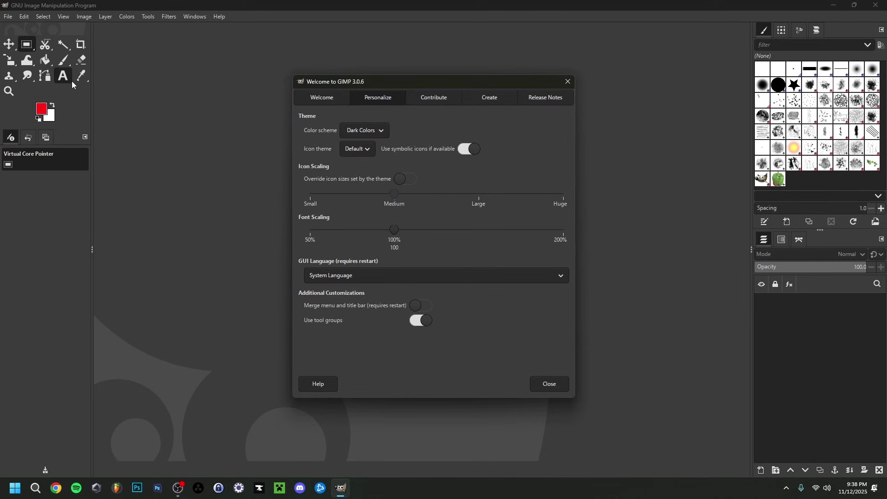
Step: Try overriding the theme's icon sizes at the Medium setting and turn the override off again
click(400, 181)
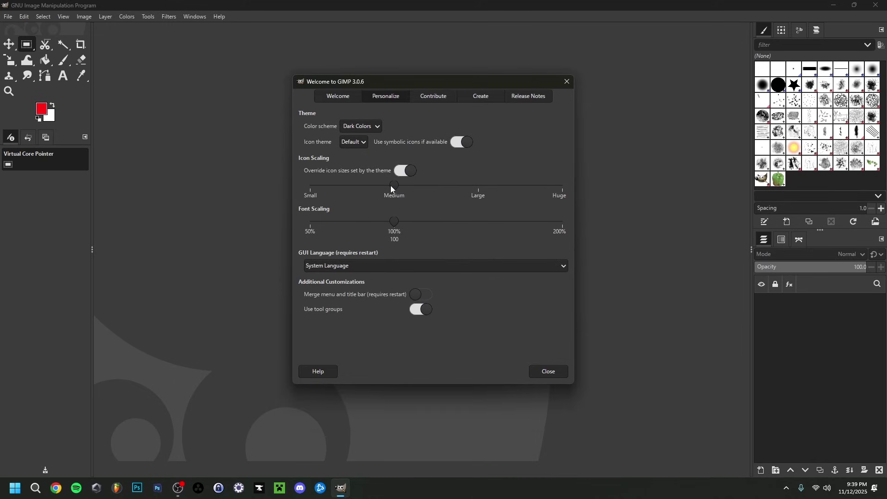
mouse_move(391, 186)
mouse_down()
mouse_move(443, 191)
mouse_move(406, 192)
mouse_up()
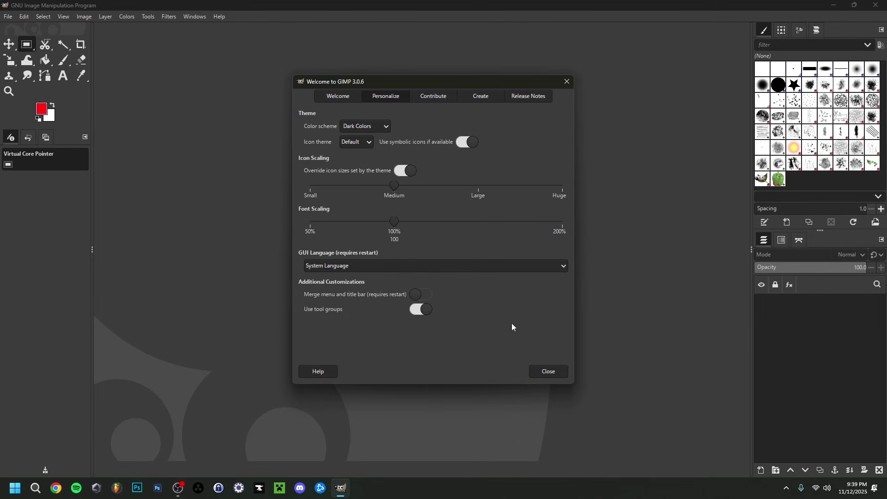
click(405, 171)
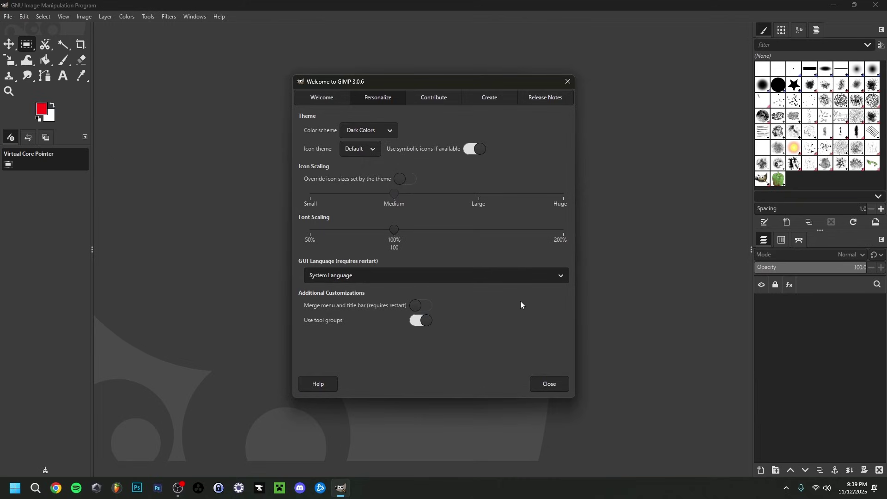
Step: Look through the Welcome dialog's Contribute, Release Notes and Create pages and close the dialog
click(435, 99)
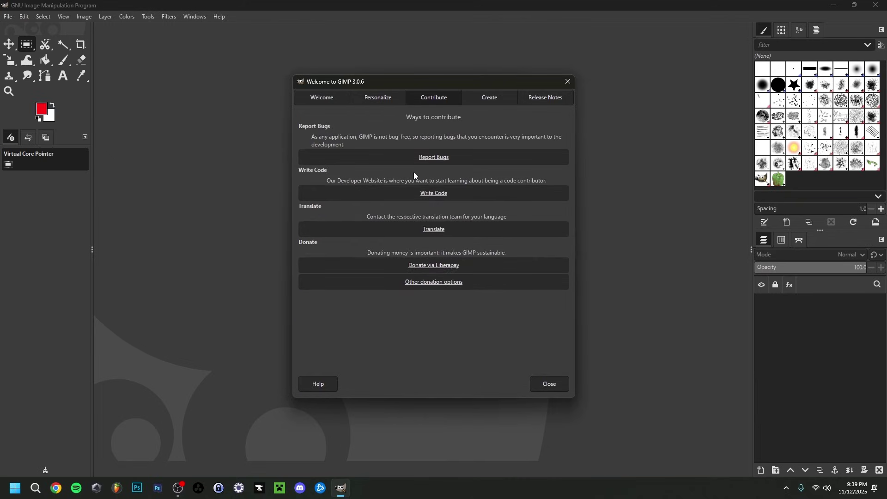
click(545, 97)
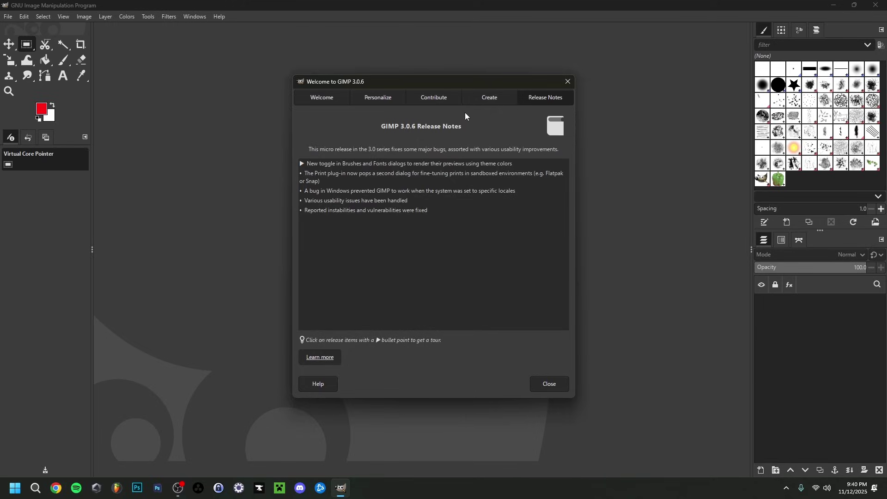
click(491, 101)
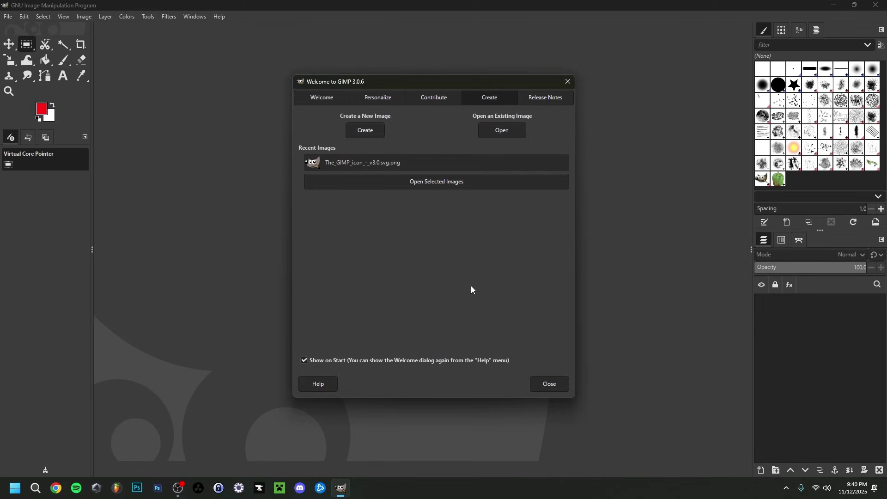
click(544, 390)
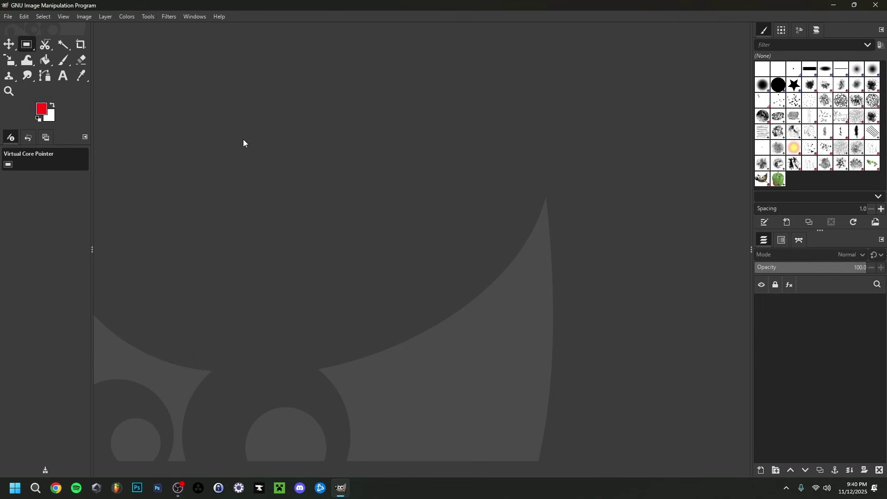
Step: Open the settings for creating a new image and move that dialog closer to the middle of the workspace
click(8, 17)
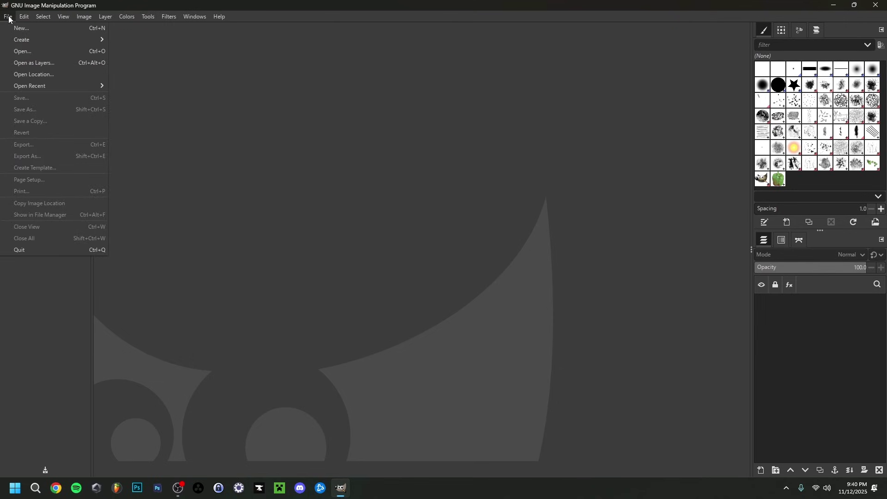
click(16, 29)
drag(237, 66, 370, 119)
Step: Examine the new image templates, including paper formats, web banners and screen resolutions, without choosing one
click(359, 142)
scroll(380, 221, down, 3)
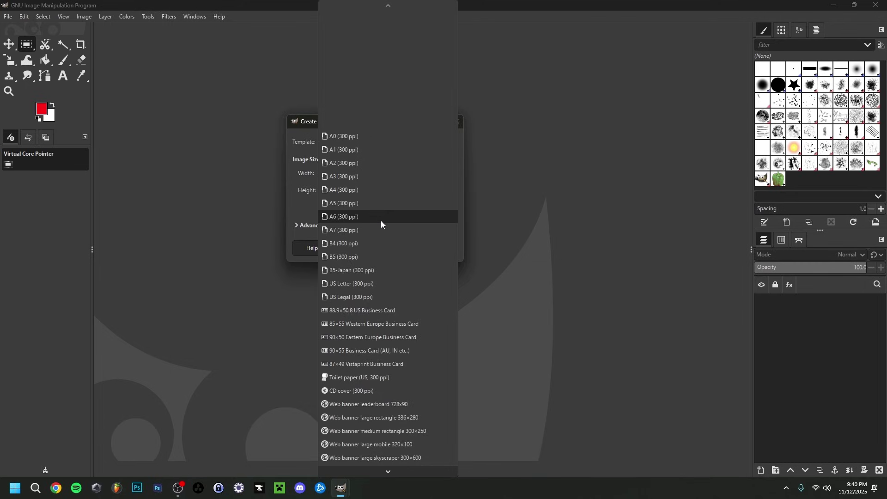
scroll(379, 376, down, 10)
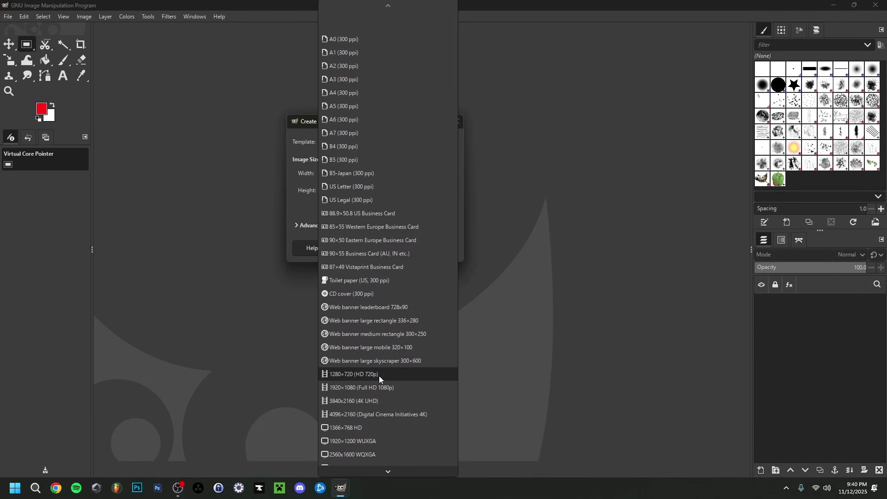
scroll(407, 330, down, 2)
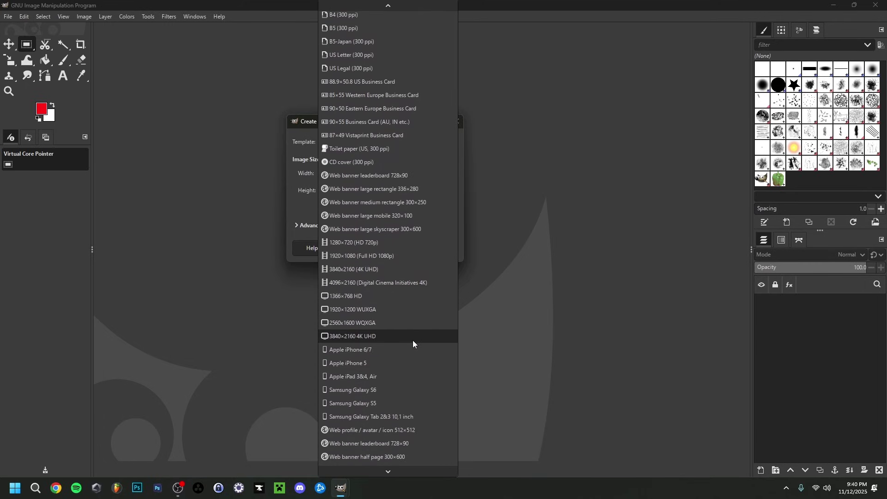
scroll(348, 62, up, 5)
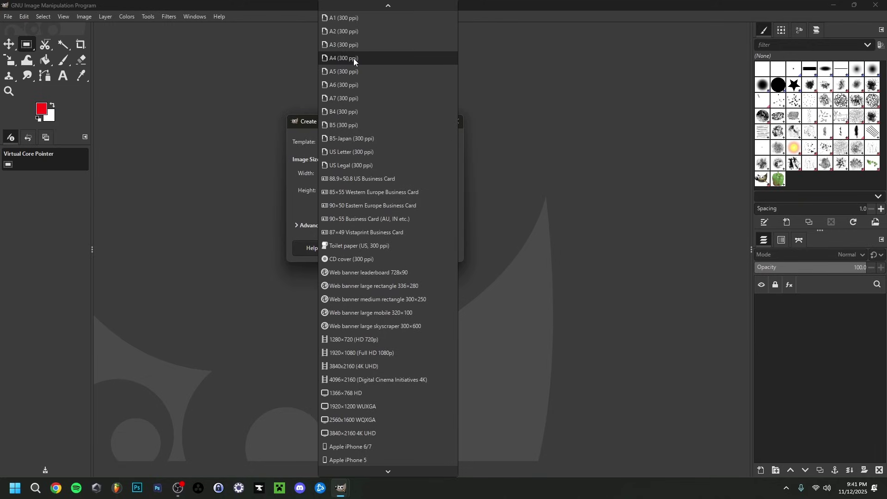
scroll(448, 314, down, 5)
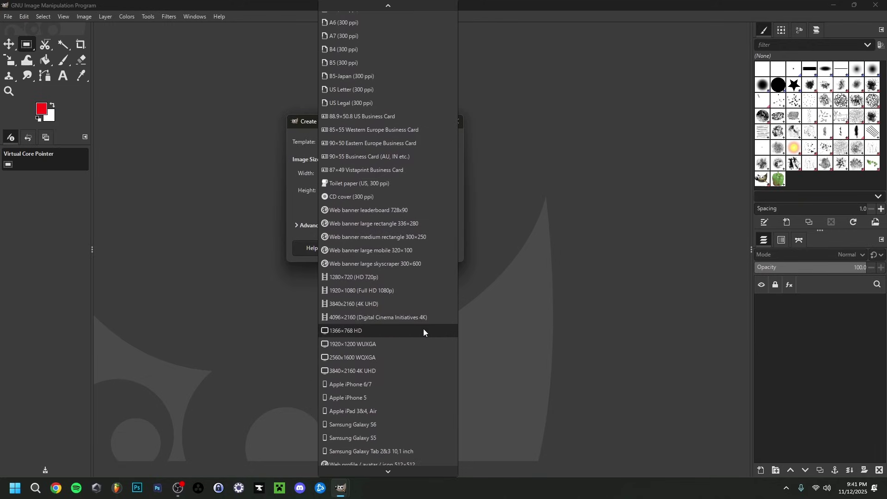
scroll(418, 330, up, 5)
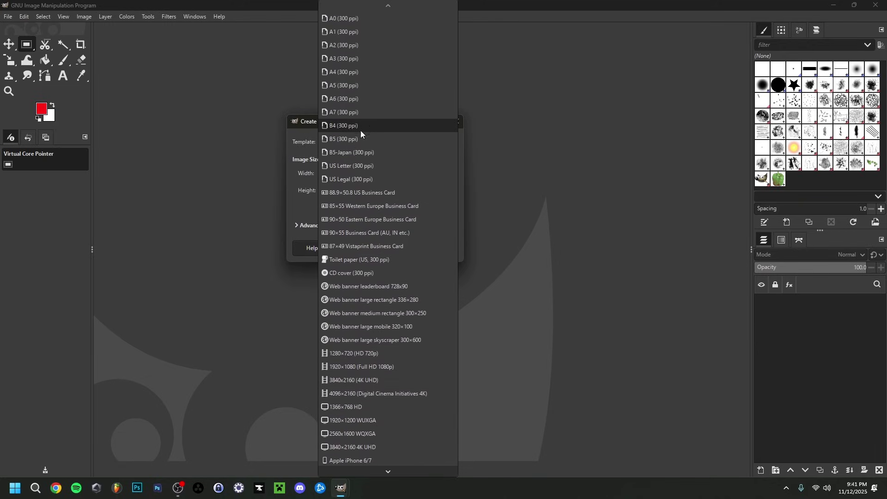
click(300, 153)
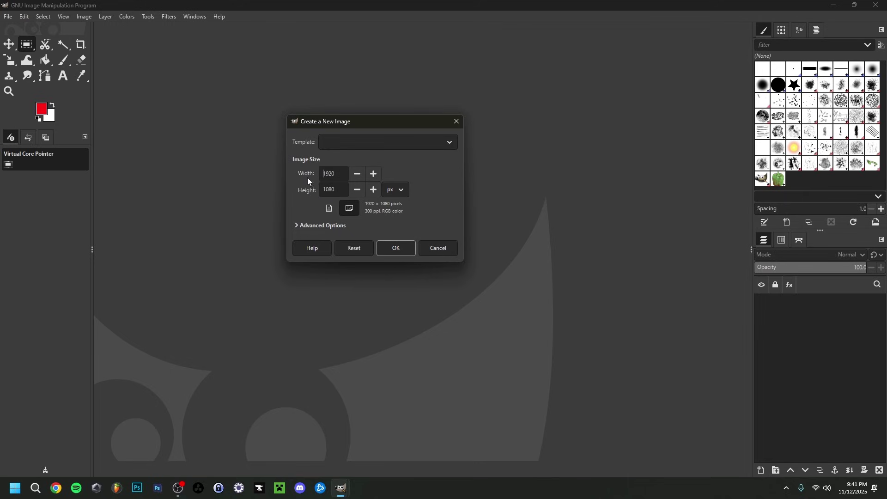
Step: Review the advanced options, keep the fill on Background color, and create the 1920 × 1080 px image
click(296, 226)
scroll(350, 250, down, 2)
scroll(372, 251, up, 2)
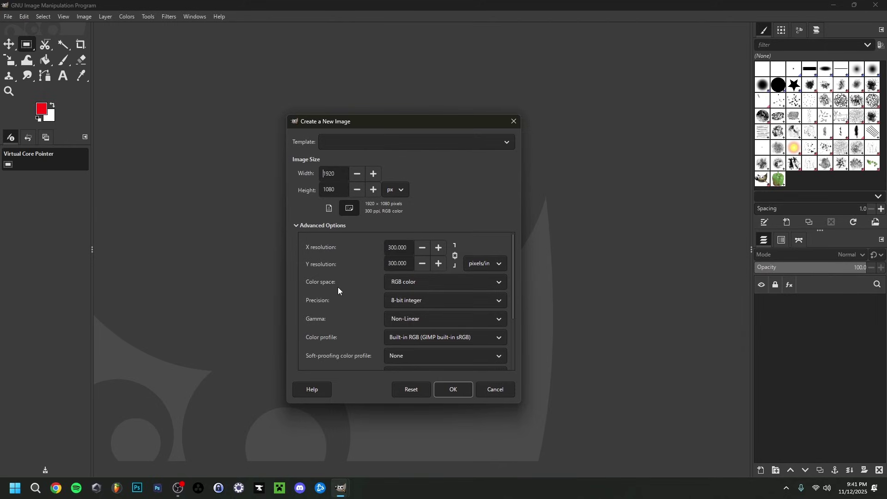
scroll(376, 278, down, 1)
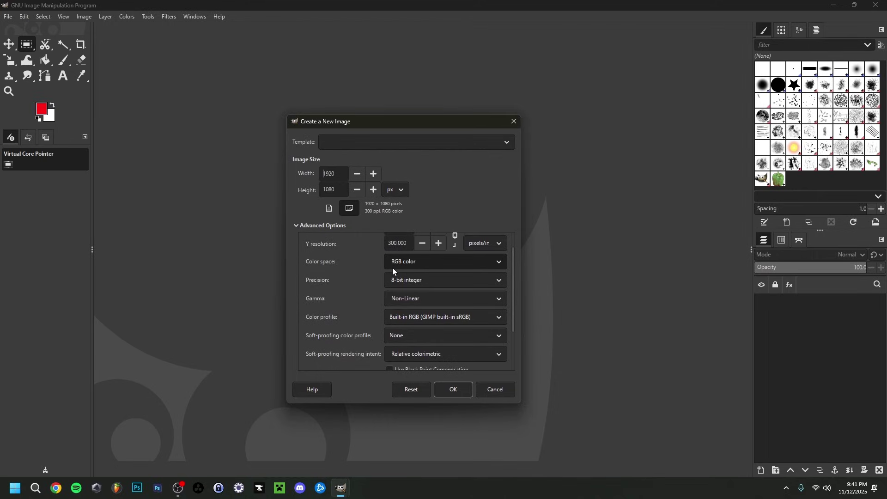
scroll(413, 267, down, 1)
scroll(352, 287, down, 2)
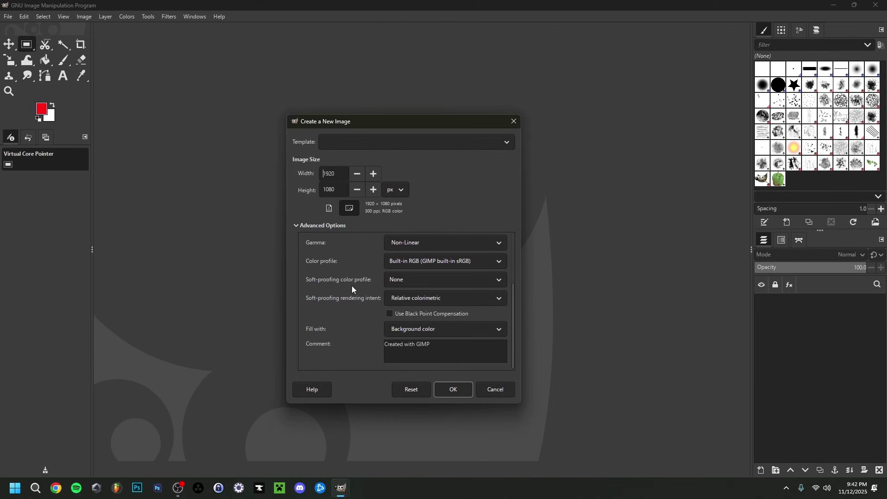
click(402, 330)
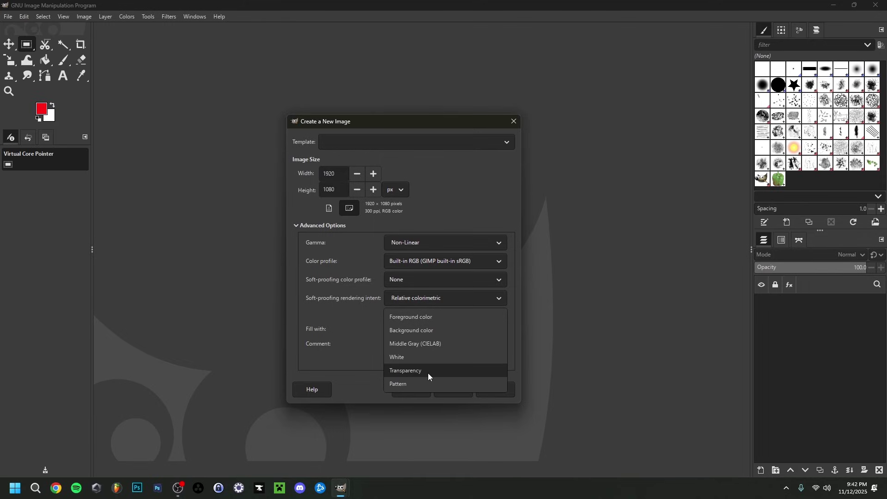
click(416, 331)
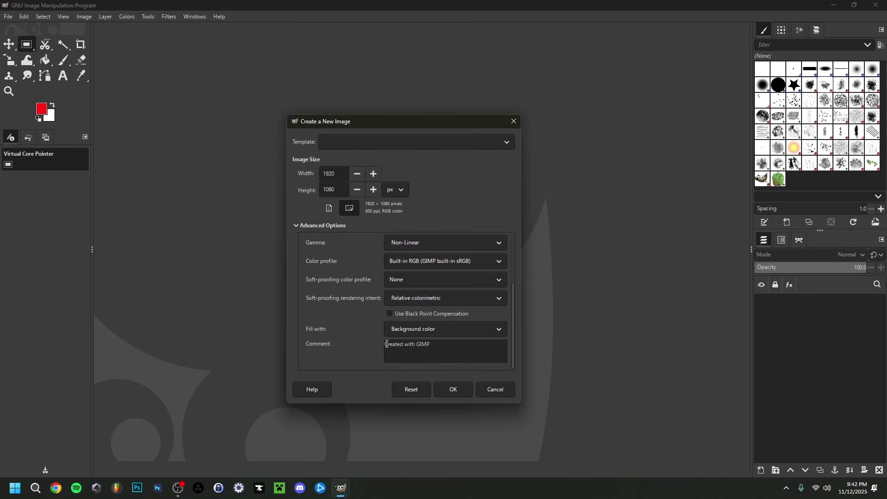
click(458, 392)
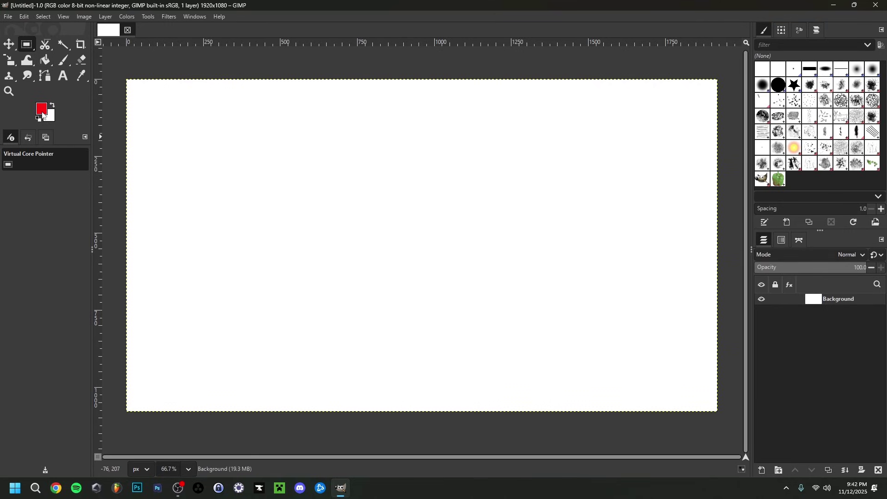
Step: Fill the whole Background layer with the red foreground color using Bucket Fill
click(44, 72)
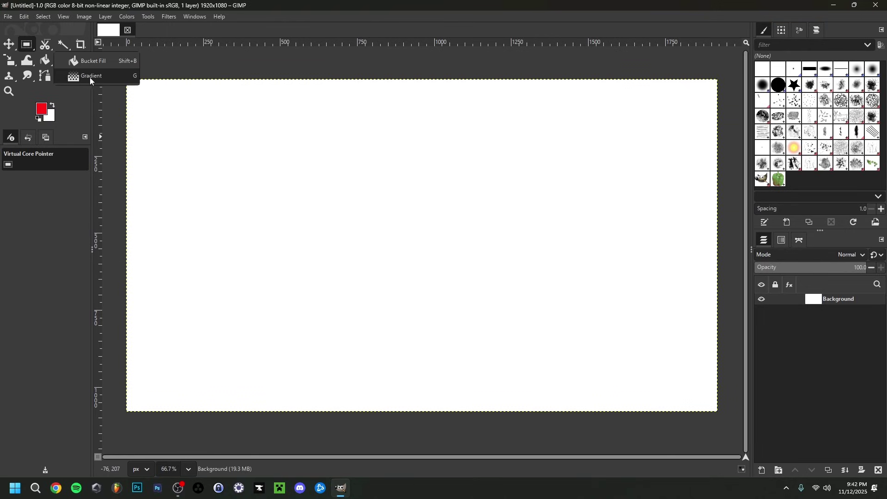
click(46, 64)
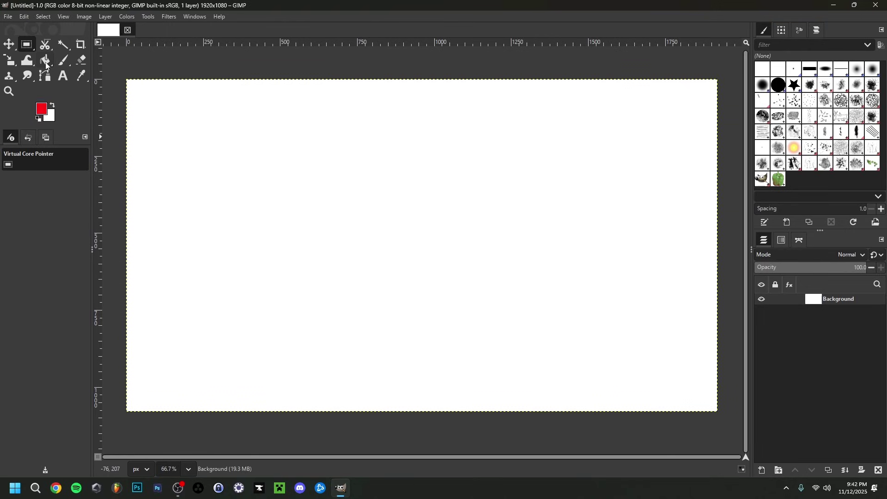
click(394, 234)
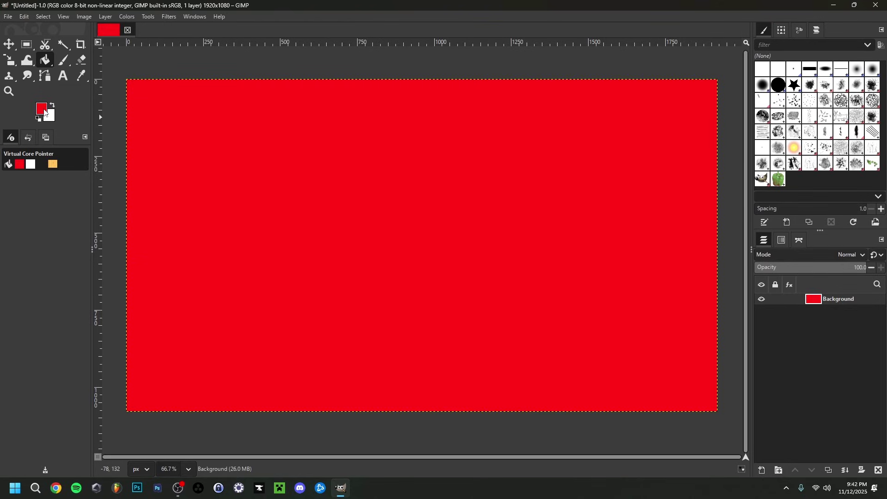
Step: Try shifting the red Background layer slightly with the Move tool and undo the move
click(10, 45)
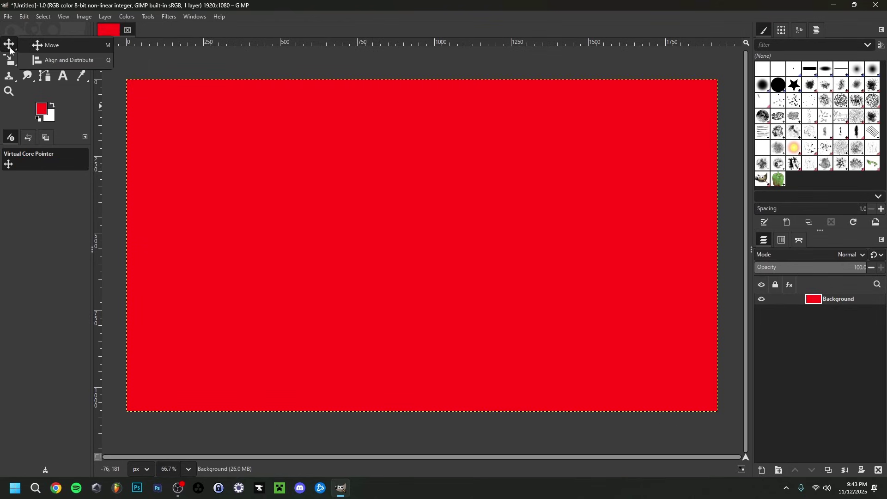
mouse_move(316, 195)
mouse_down()
mouse_move(333, 213)
mouse_move(319, 228)
mouse_move(303, 206)
mouse_move(315, 182)
mouse_up()
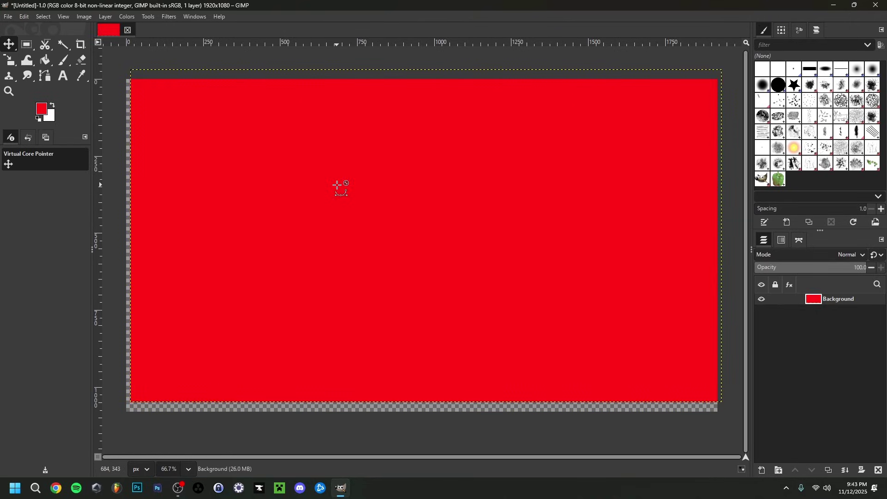
key(ctrl+z)
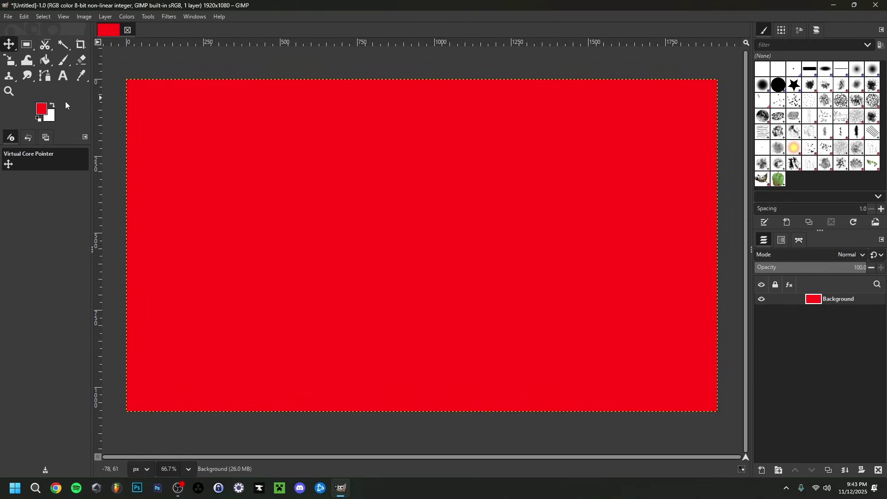
Step: Turn off the use of tool groups in the Toolbox preferences so every tool shows separately
click(24, 17)
click(48, 238)
drag(238, 109, 294, 116)
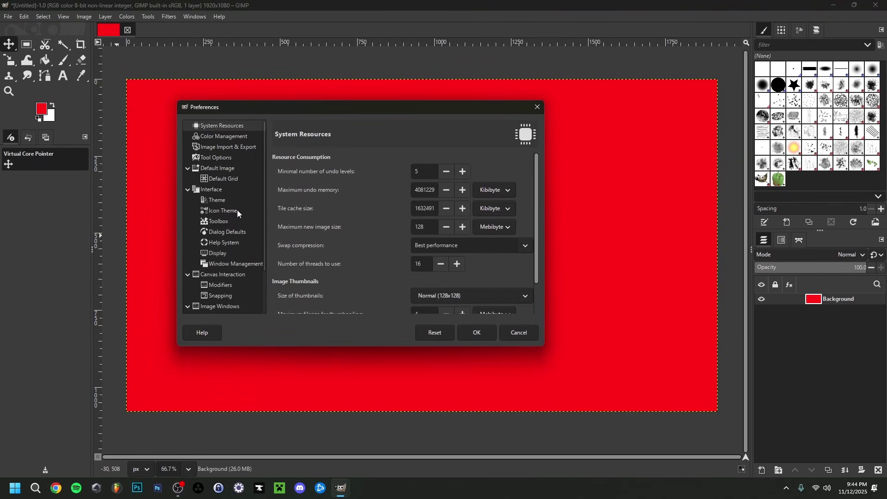
click(214, 221)
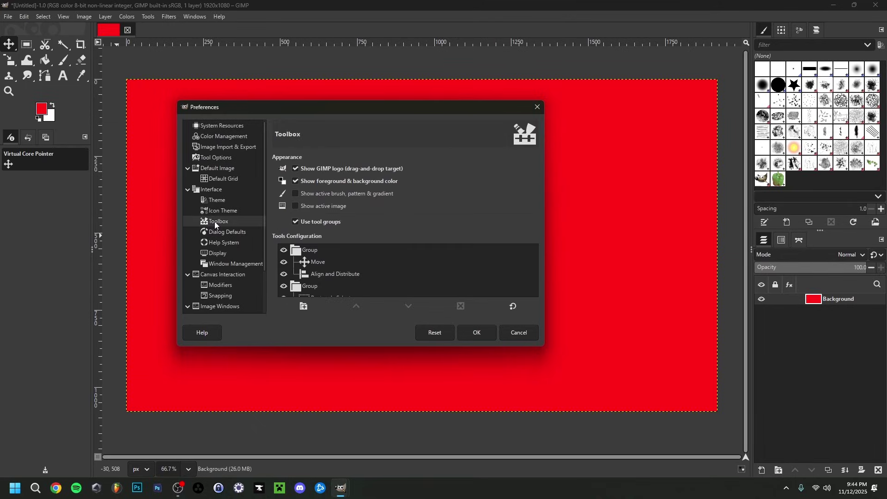
click(295, 222)
key(Return)
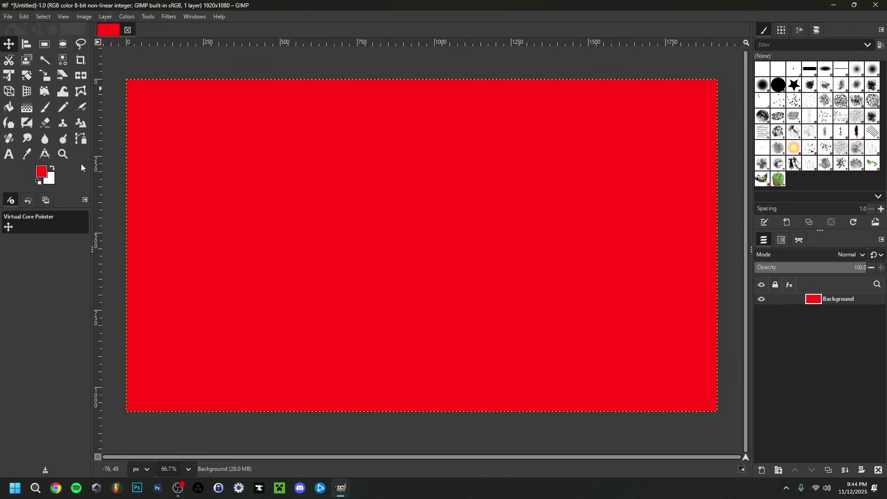
Step: Turn the use of tool groups back on in the Toolbox preferences and apply the preferences
click(337, 493)
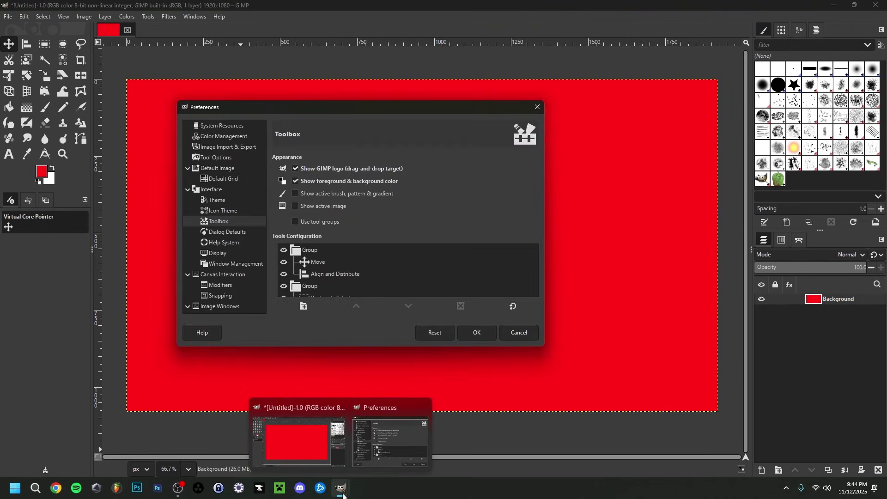
click(298, 223)
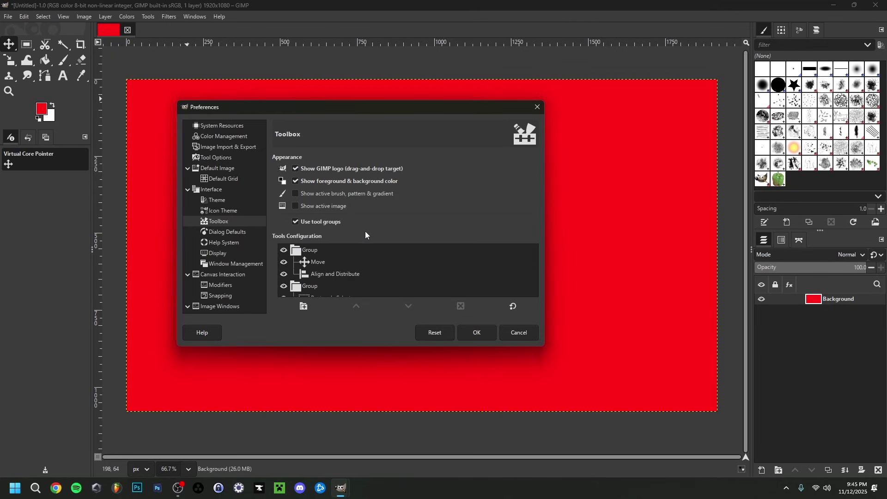
click(478, 333)
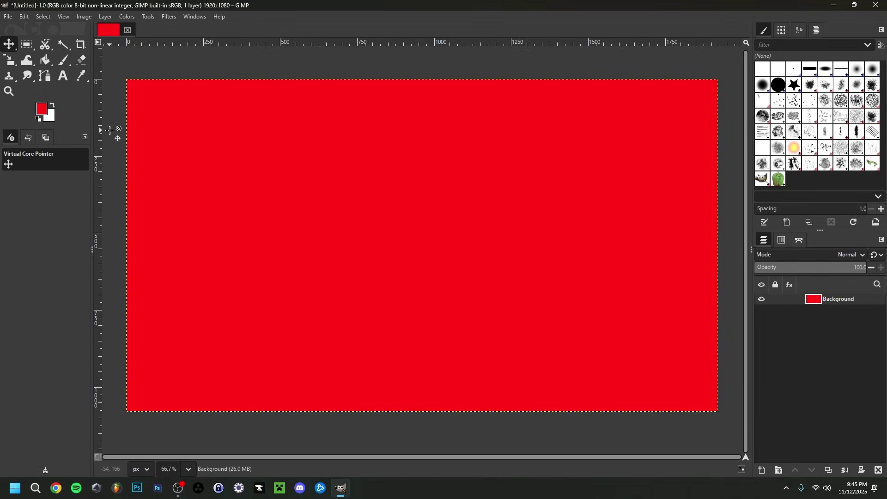
Step: Show a grid with 120 px horizontal and vertical spacing over the image and turn on Snap to Grid
click(62, 17)
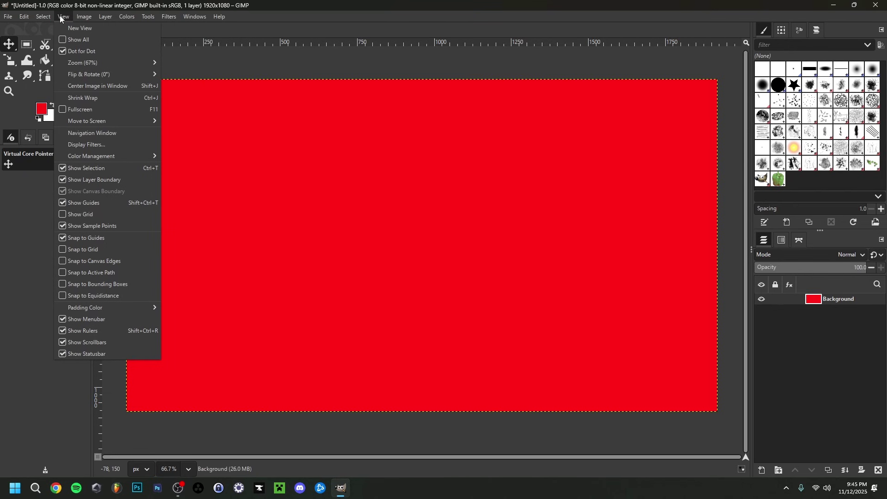
click(63, 215)
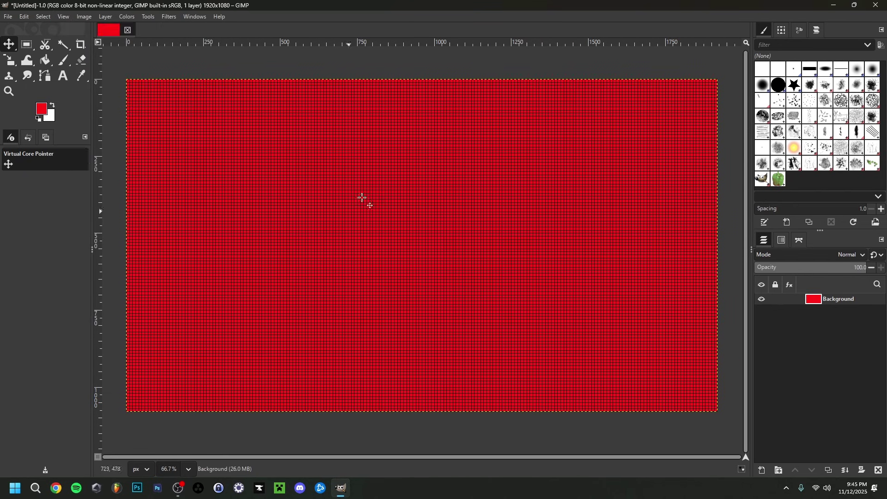
click(84, 17)
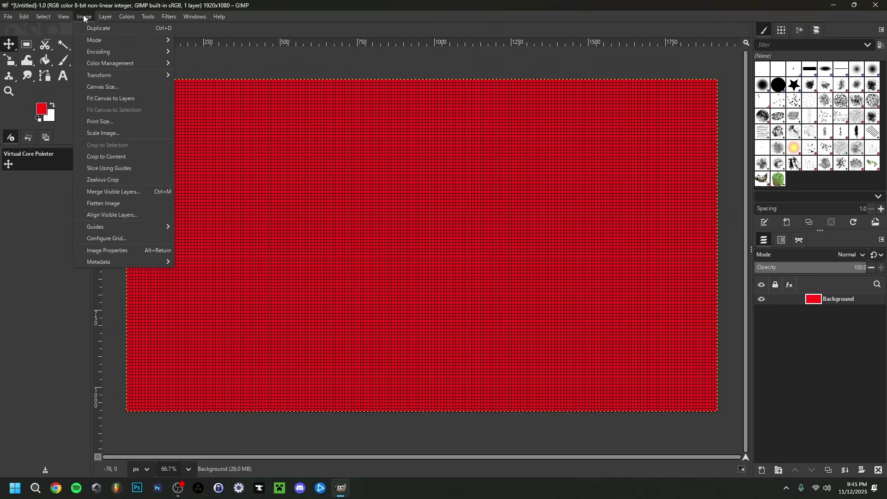
click(121, 239)
text(12)
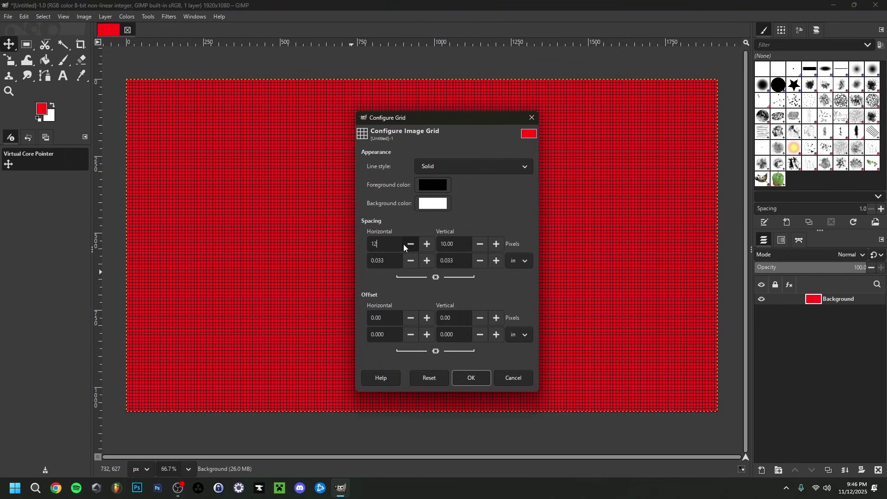
text(0)
key(Tab)
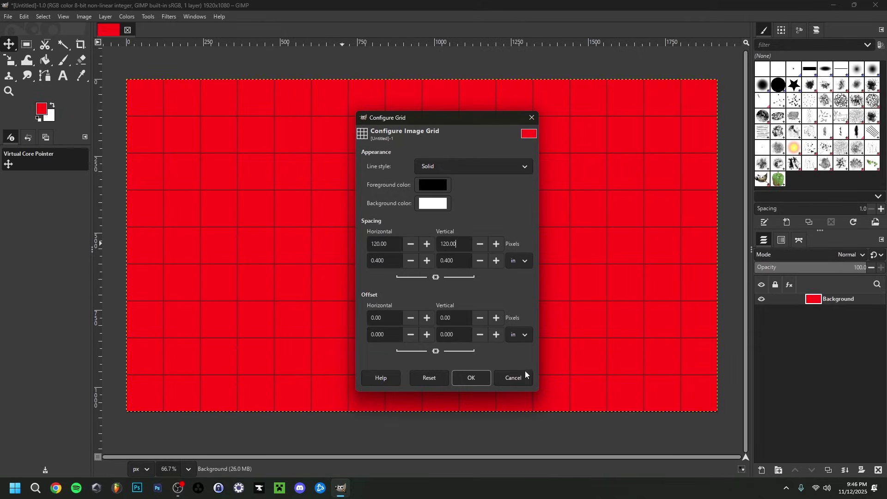
click(481, 381)
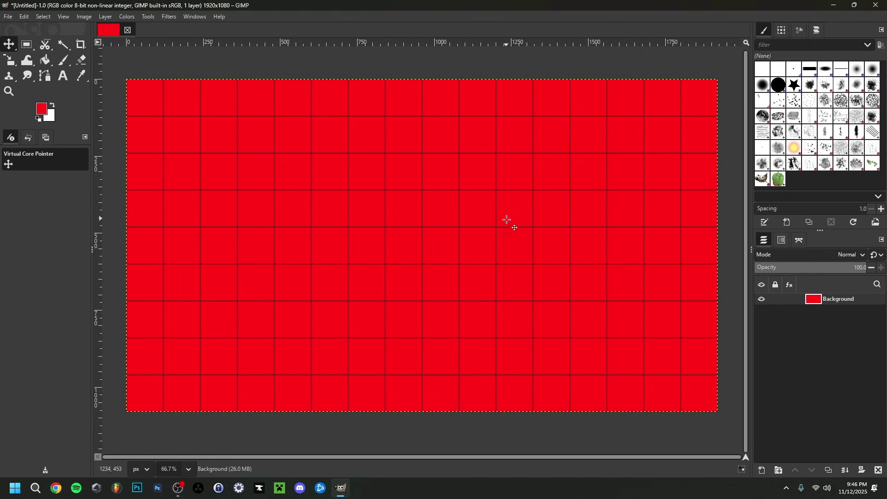
click(63, 17)
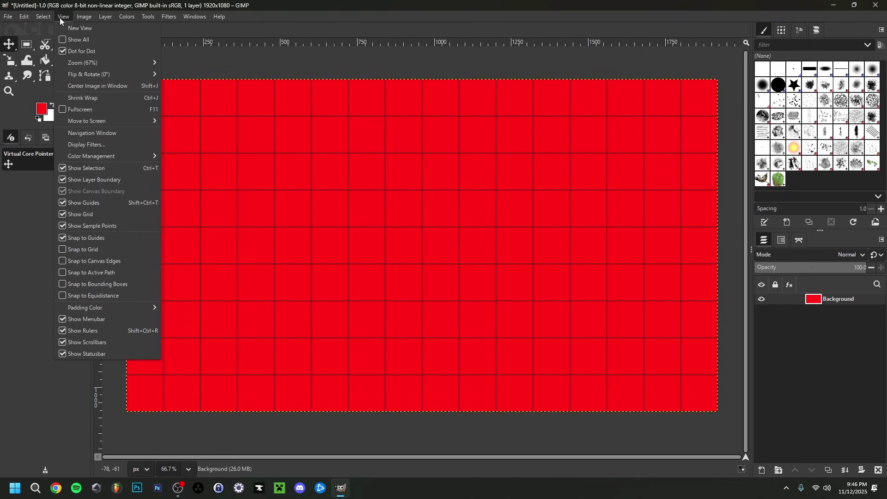
click(63, 250)
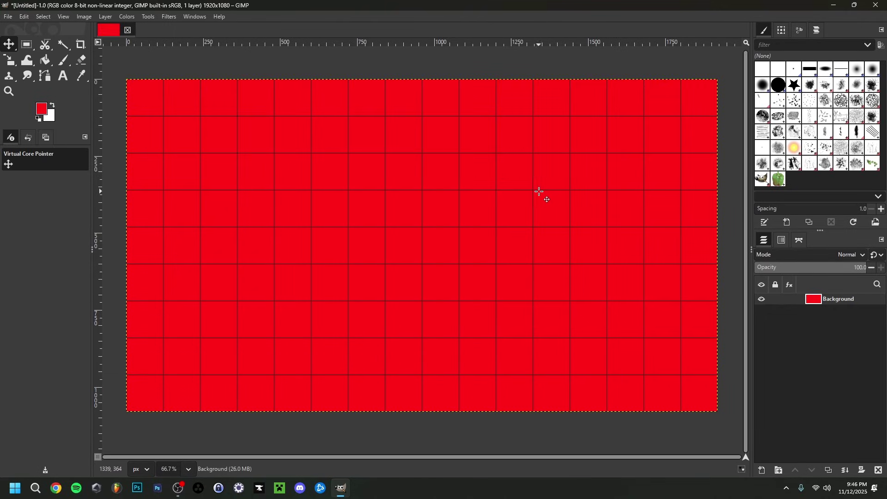
Step: Add a horizontal guide by percent at the 50% position of the image
click(83, 16)
mouse_move(115, 227)
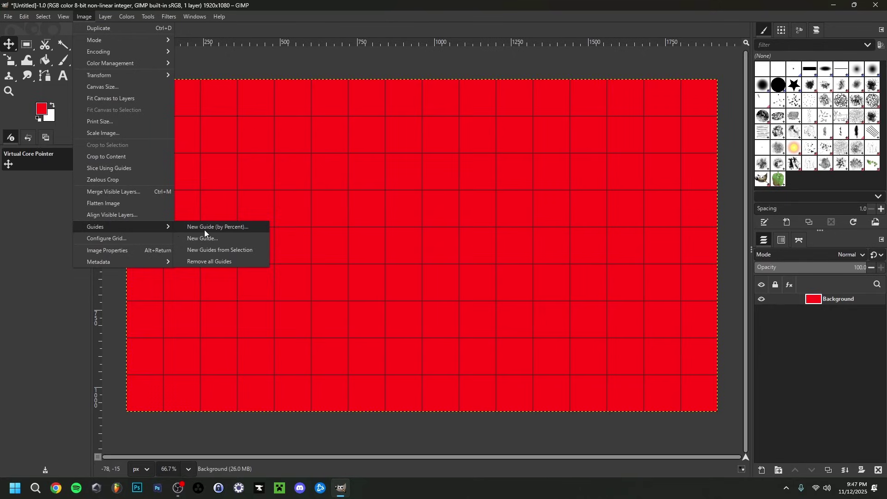
click(223, 228)
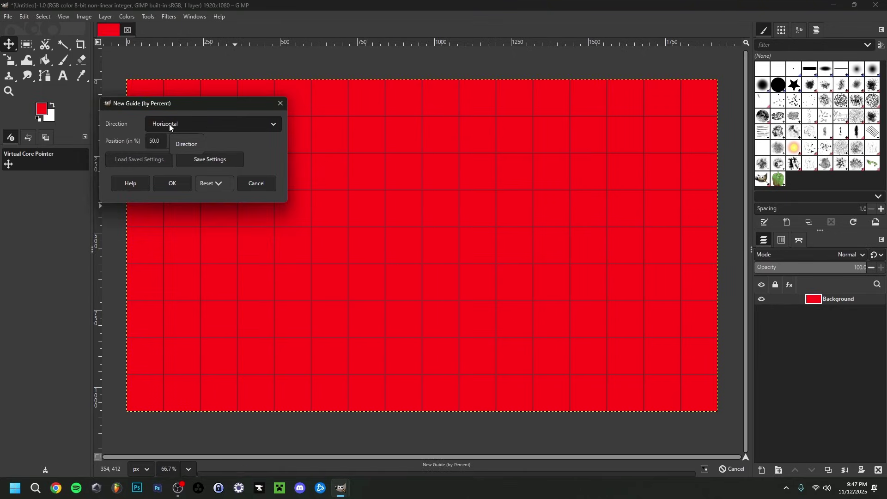
click(172, 183)
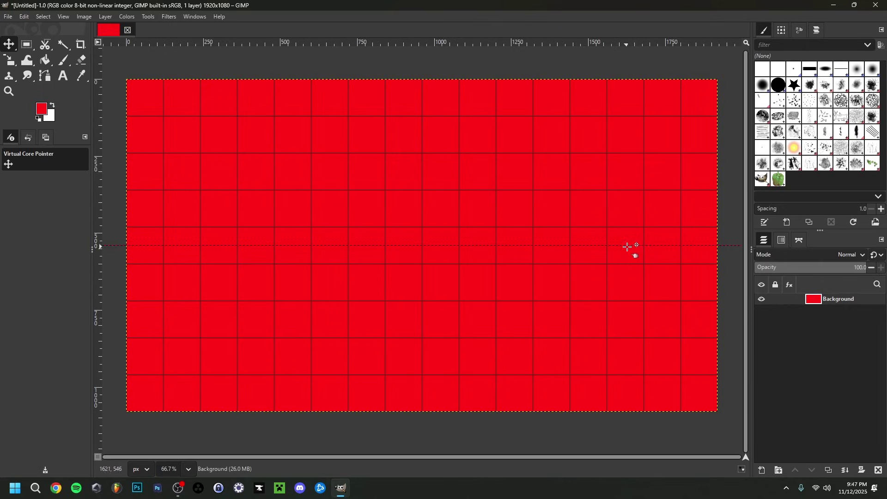
Step: Add a vertical guide by percent at the 50% position, crossing the horizontal guide
click(81, 17)
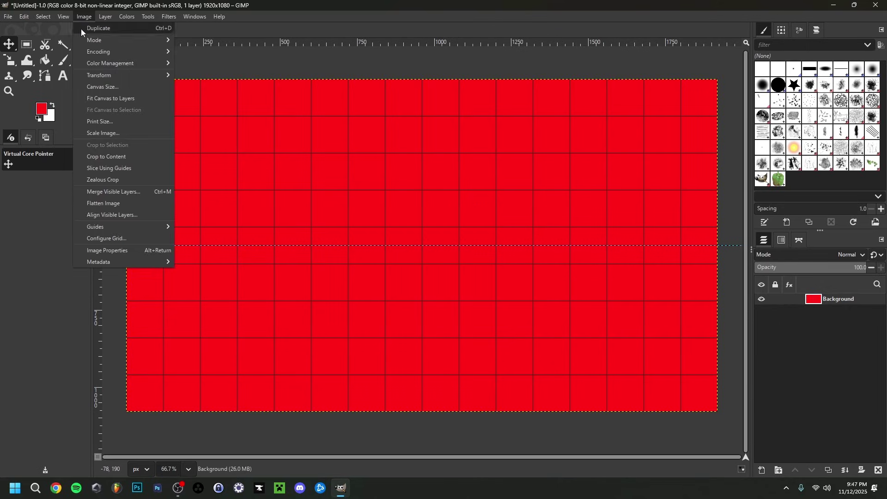
mouse_move(149, 226)
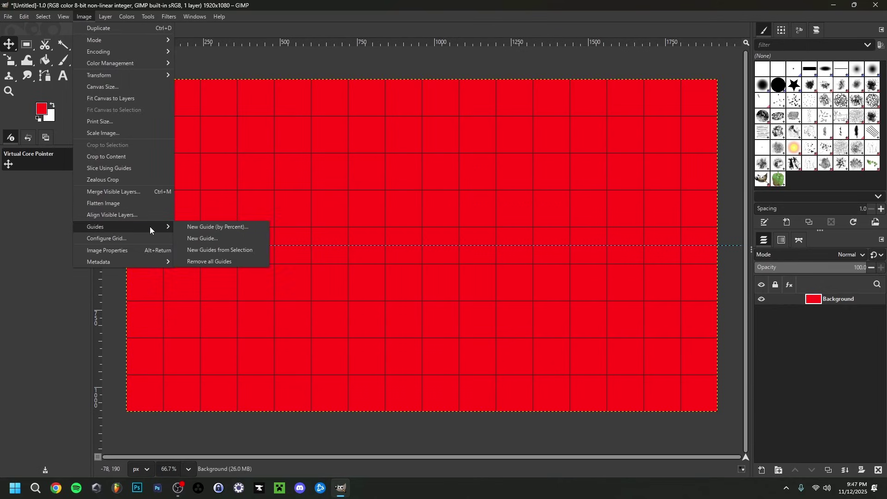
click(212, 229)
click(203, 140)
click(187, 154)
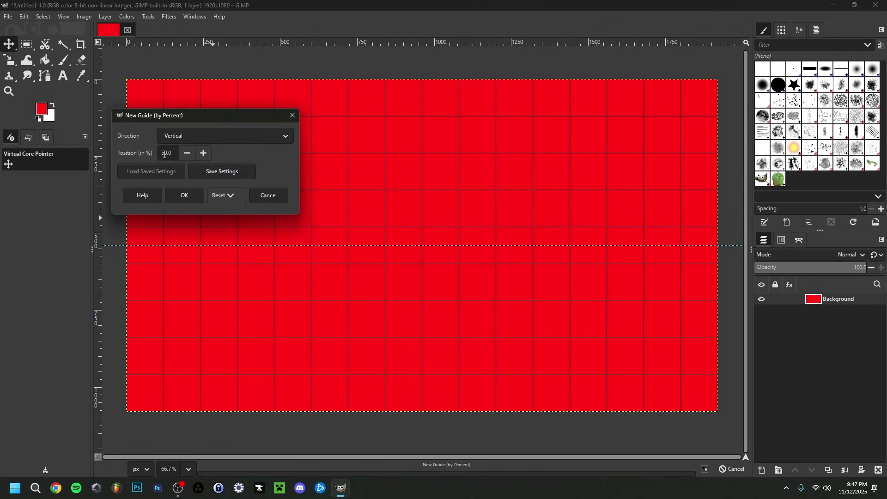
click(185, 196)
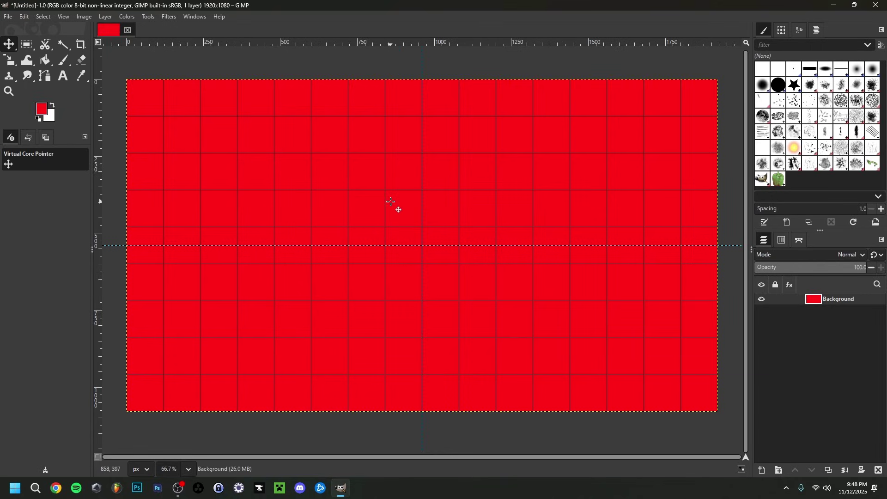
Step: Examine the Save As options for storing the image as an XCF file, and leave without saving
click(8, 17)
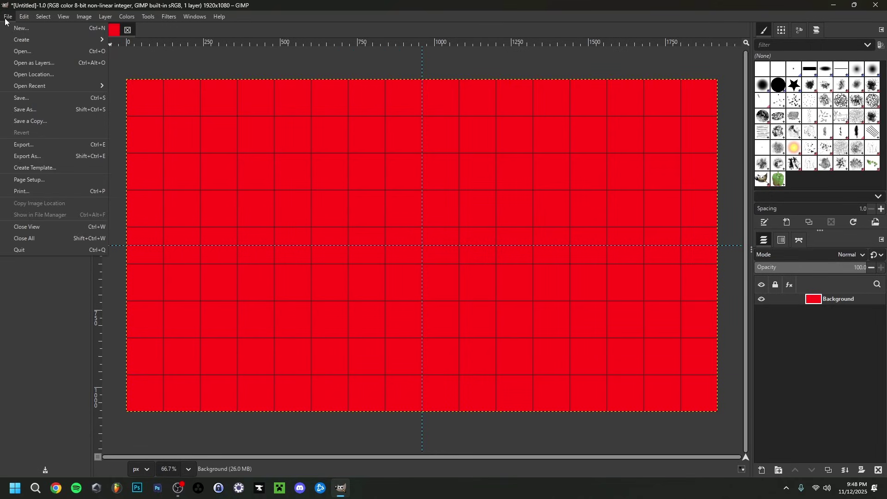
click(27, 109)
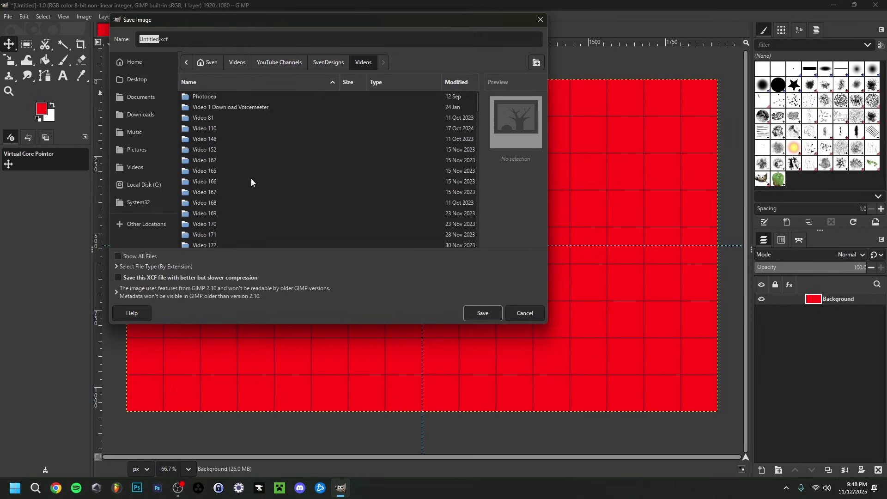
click(531, 315)
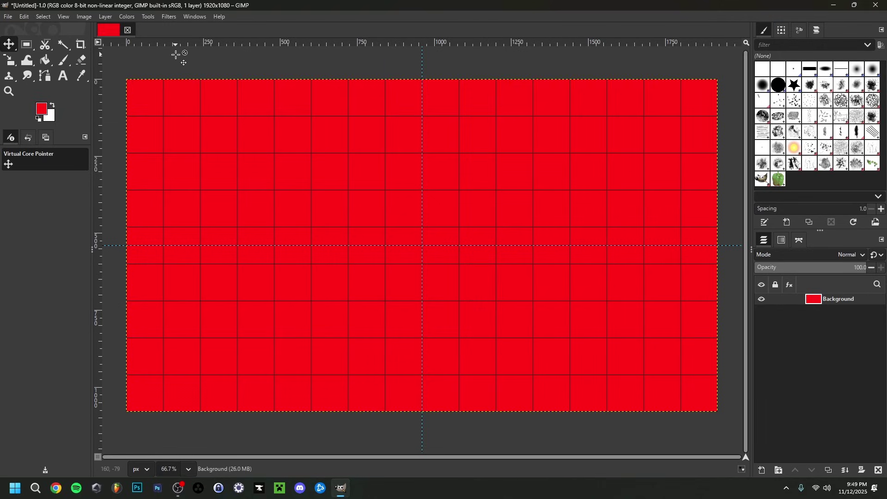
Step: Try to open GIMP_icon.jpg from the Items folder as a layer in the image
click(6, 19)
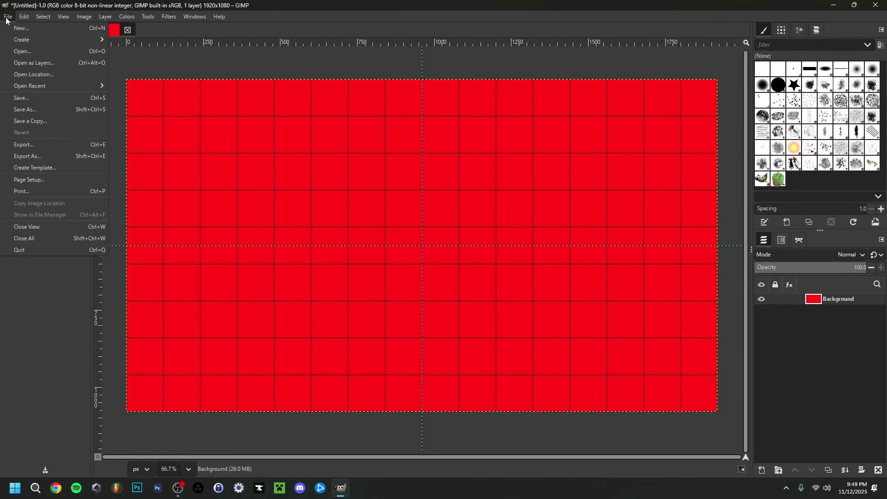
click(35, 64)
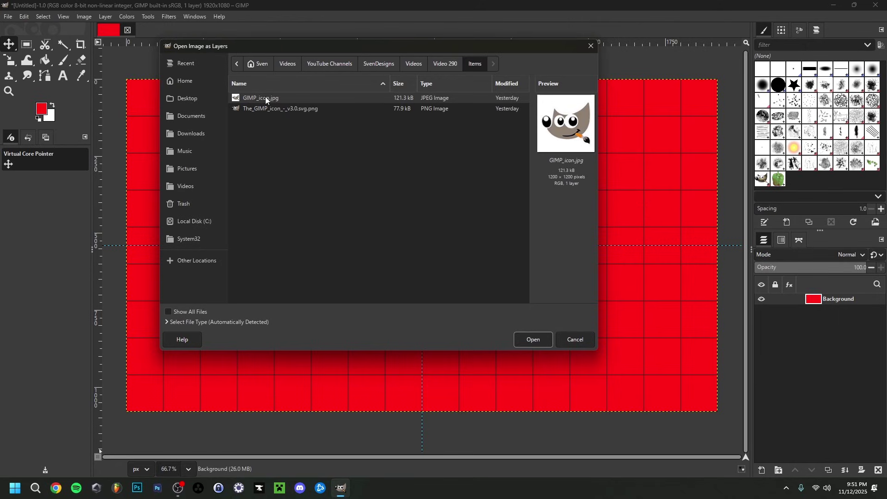
click(533, 340)
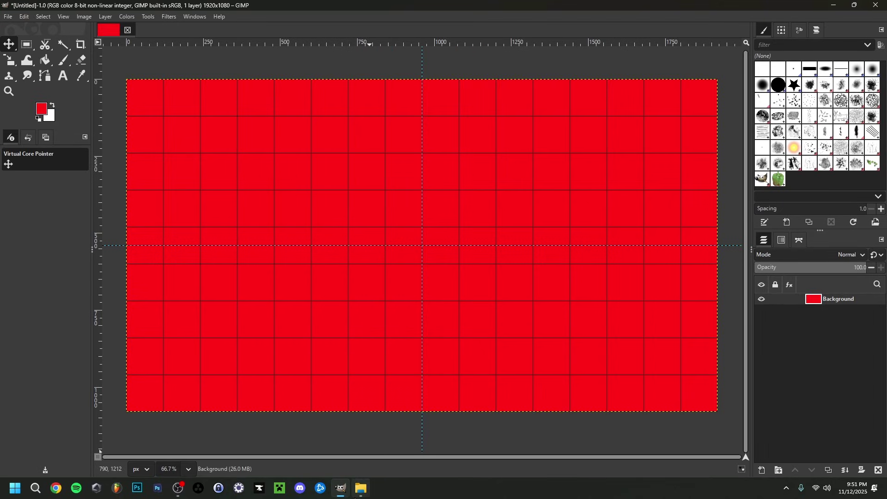
Step: Switch to File Explorer and bring the GIMP_icon file from the Items folder into the image as a new layer
click(361, 489)
click(481, 159)
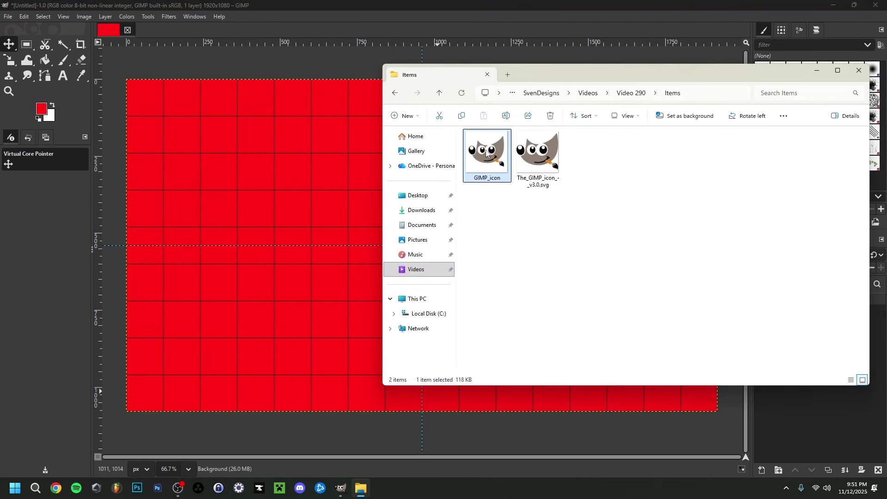
drag(480, 159, 280, 191)
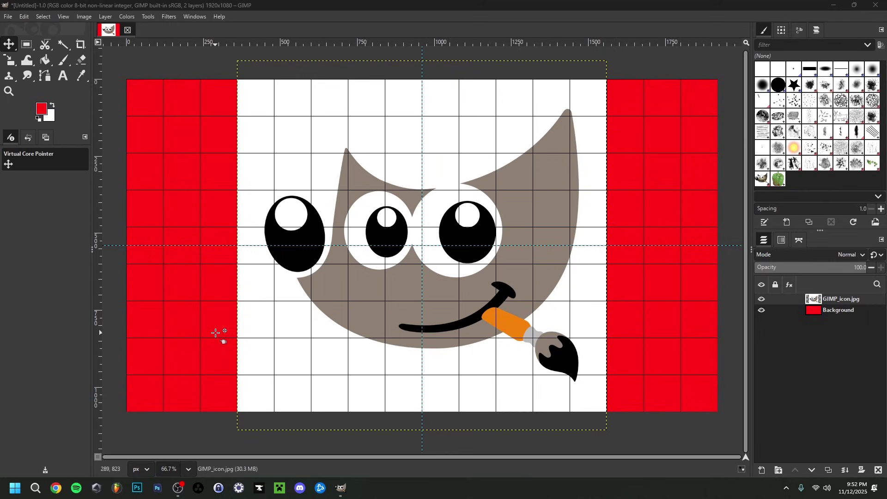
Step: Scale the GIMP_icon.jpg layer down proportionally, then unlink width and height and resize it to about 1131 × 1116 px
click(10, 61)
right_click(10, 61)
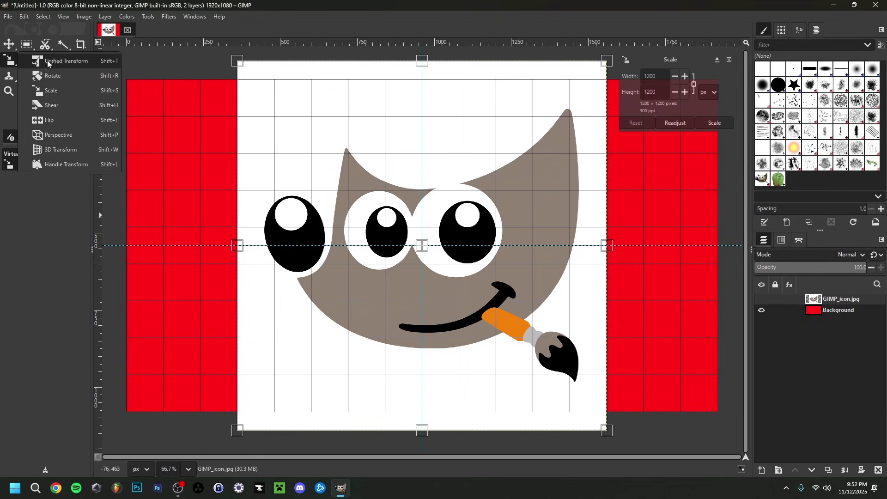
click(65, 91)
drag(237, 61, 226, 117)
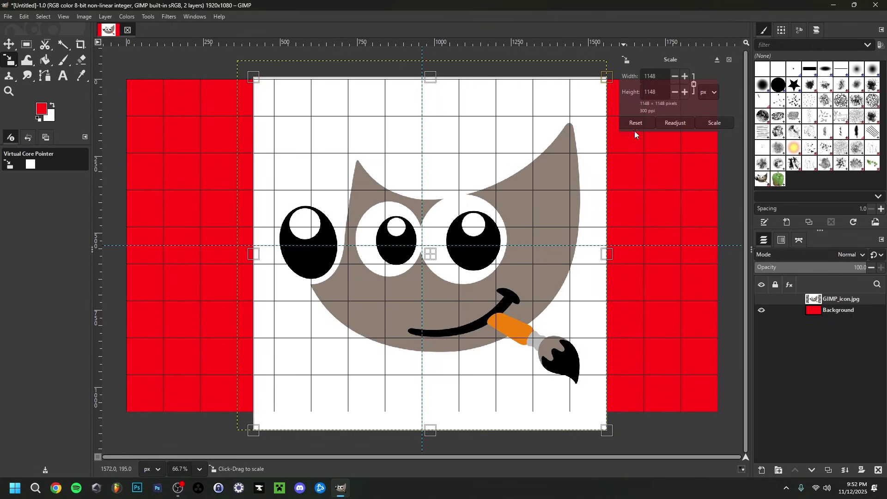
click(695, 87)
mouse_move(254, 77)
mouse_down()
mouse_move(289, 112)
mouse_move(297, 86)
mouse_move(257, 87)
mouse_up()
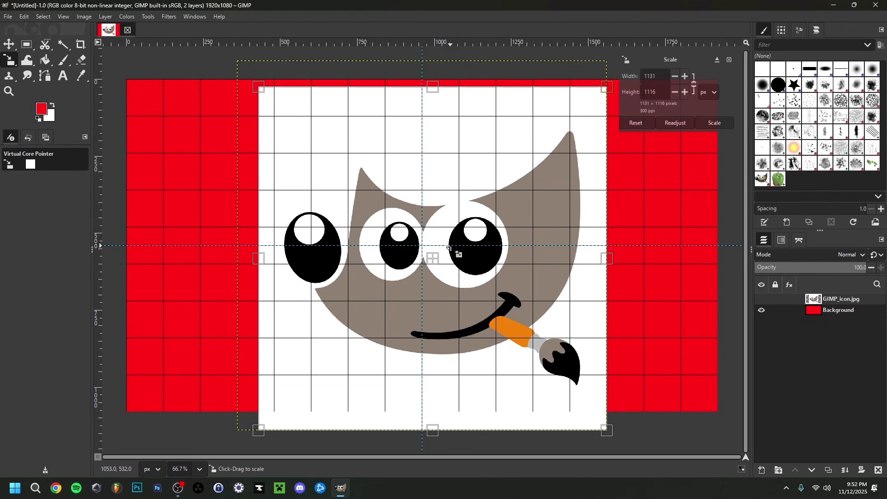
Step: Relink width and height, scale the GIMP_icon.jpg layer to 689 × 680 px, and centre it on the vertical guide near the canvas top
click(694, 85)
drag(258, 88, 382, 204)
drag(437, 217, 438, 218)
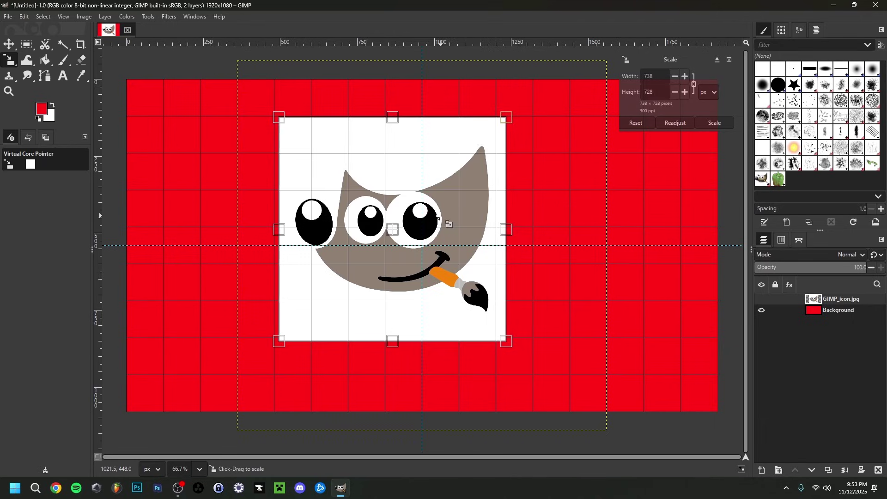
drag(386, 230, 396, 238)
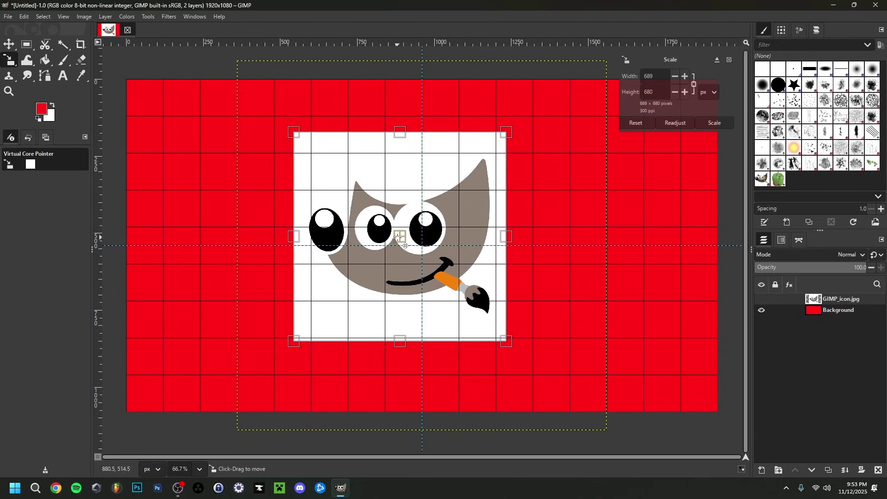
drag(402, 238, 428, 197)
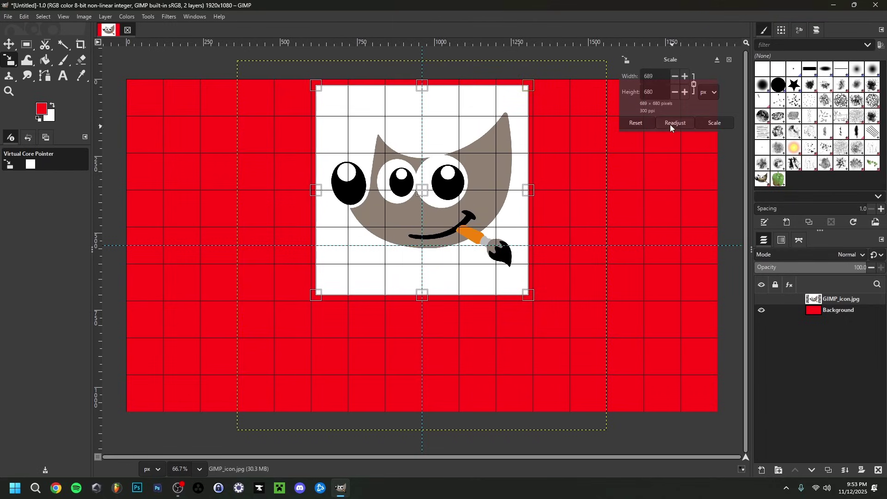
click(714, 124)
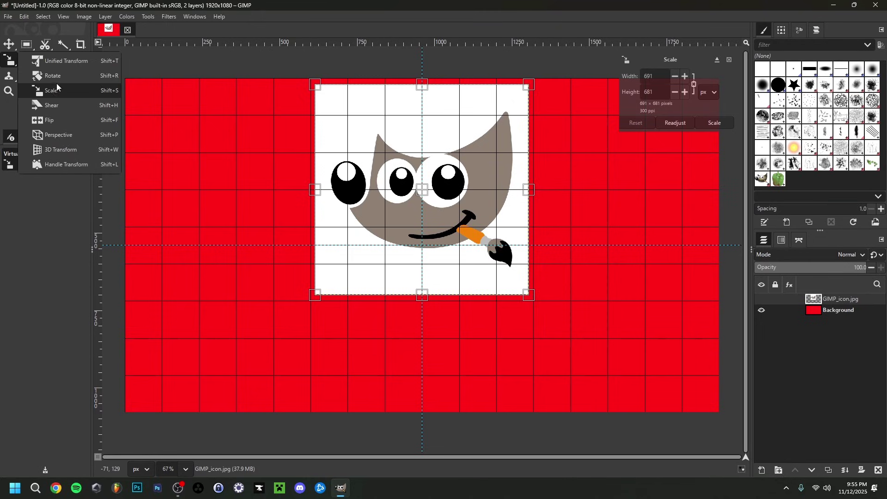
Step: Try rotating the GIMP_icon.jpg layer freehand with the Rotate tool, and reset the rotation
click(55, 75)
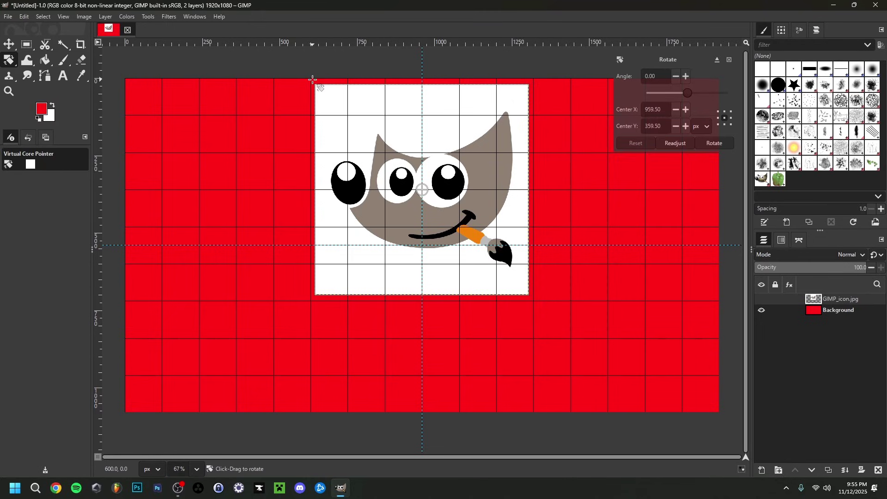
drag(310, 84, 308, 87)
drag(310, 149, 277, 88)
click(647, 144)
Step: Try the Flip, Perspective and 3D Transform tools on the GIMP_icon.jpg layer, and discard the changes
click(5, 66)
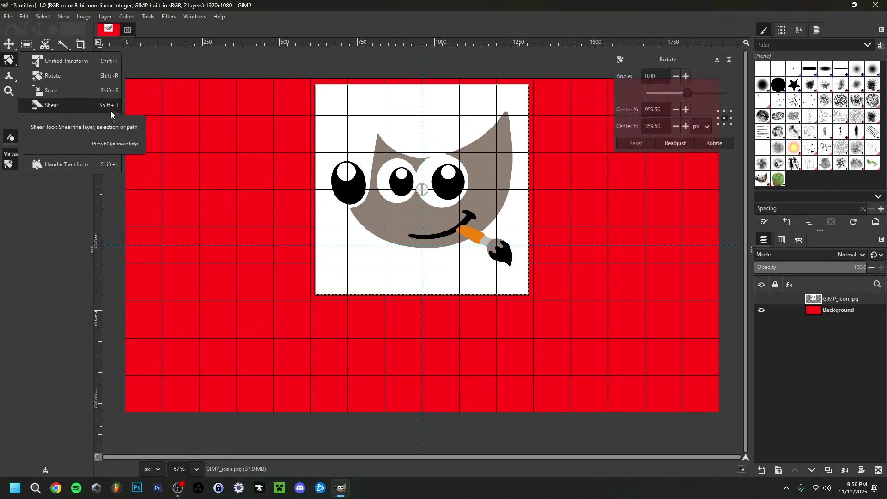
click(52, 127)
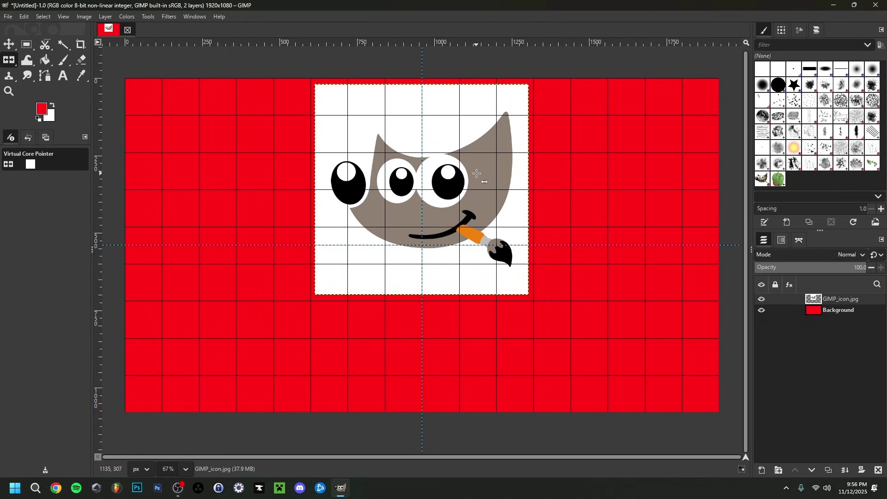
key(shift+p)
click(313, 151)
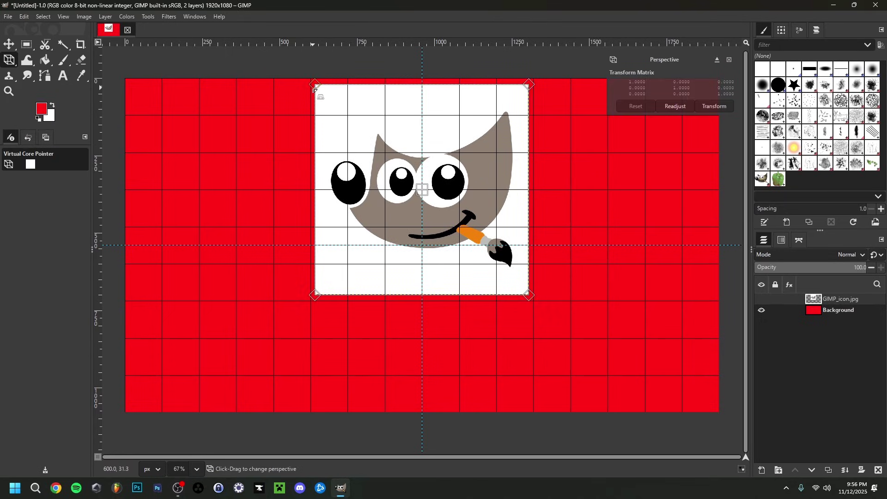
key(shift+w)
mouse_move(314, 89)
mouse_down()
mouse_move(347, 122)
mouse_move(342, 88)
mouse_move(311, 73)
mouse_up()
click(675, 149)
Step: Activate the Zoom tool and set the canvas zoom to 70%, followed by 67%
mouse_move(9, 60)
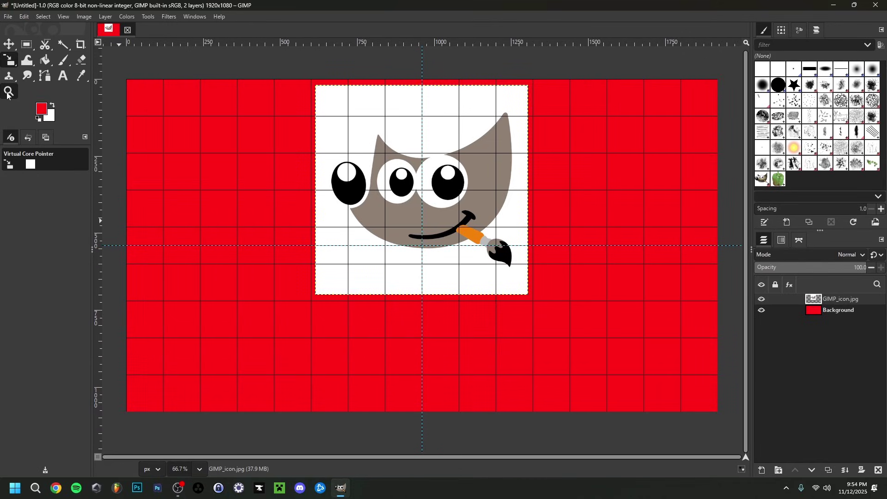
click(7, 92)
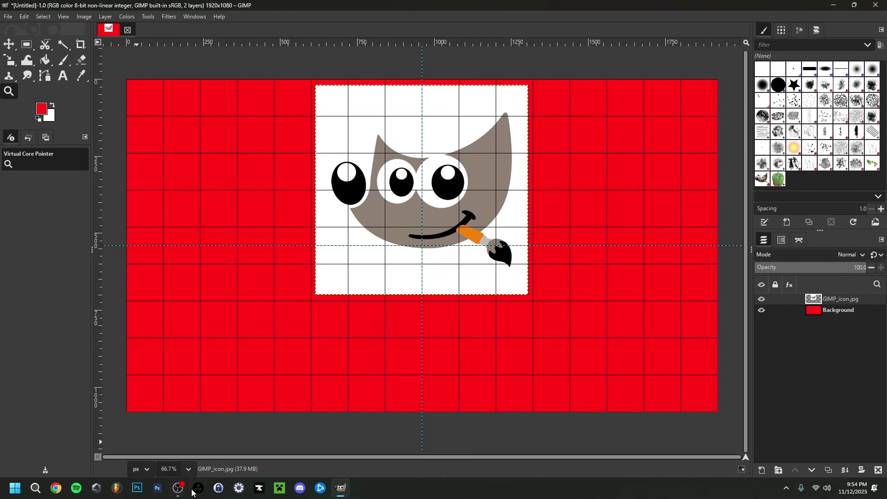
click(174, 472)
text(70)
key(Return)
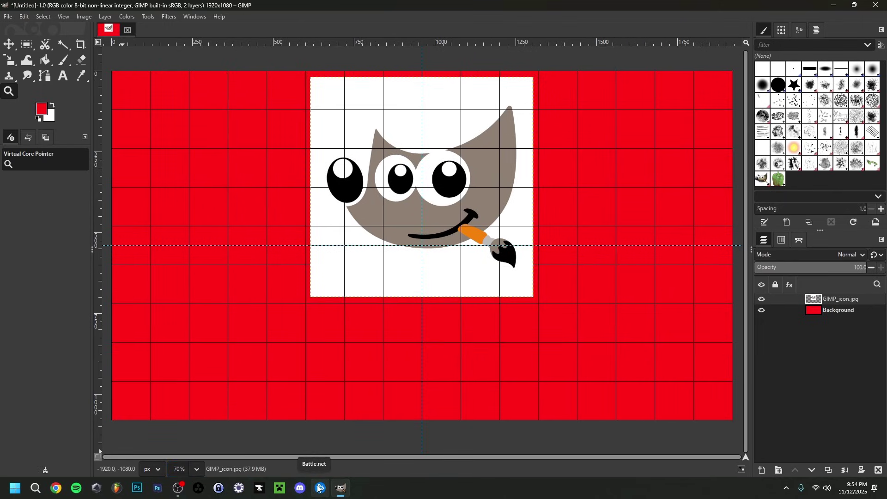
click(168, 471)
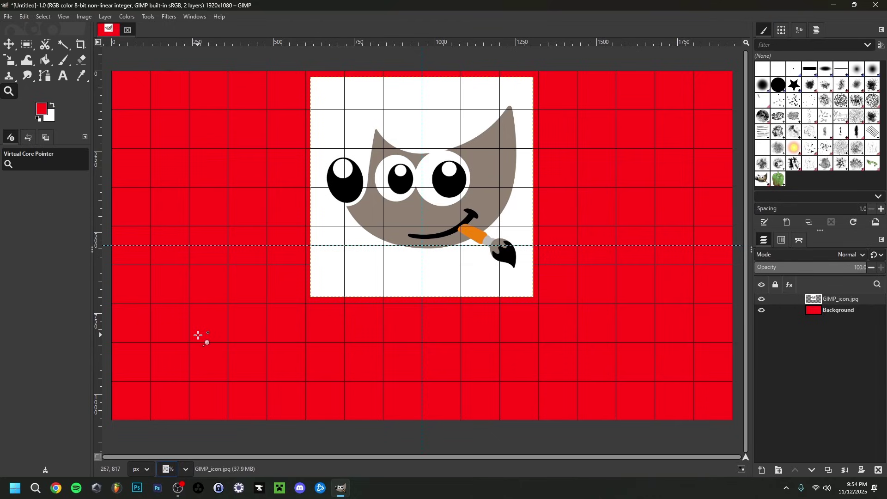
text(67)
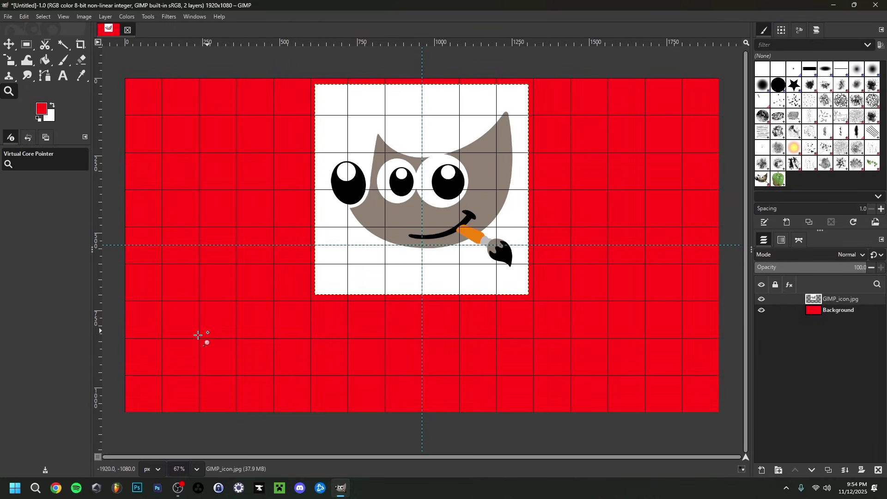
key(Return)
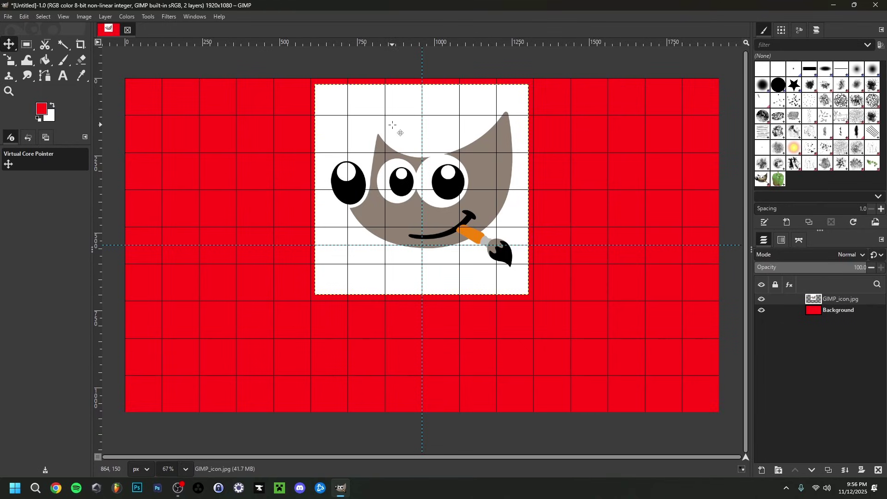
Step: Move the GIMP_icon.jpg layer up until it snaps to the canvas's upper edge, centred on the vertical guide
drag(417, 130, 365, 89)
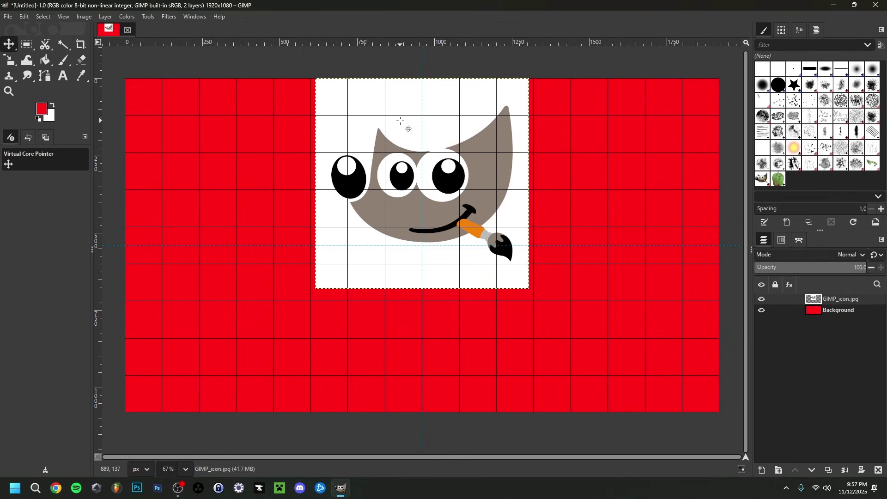
Step: Use Free Select to outline a closed area along the curve between the eyes and the right ear of the icon
key(f)
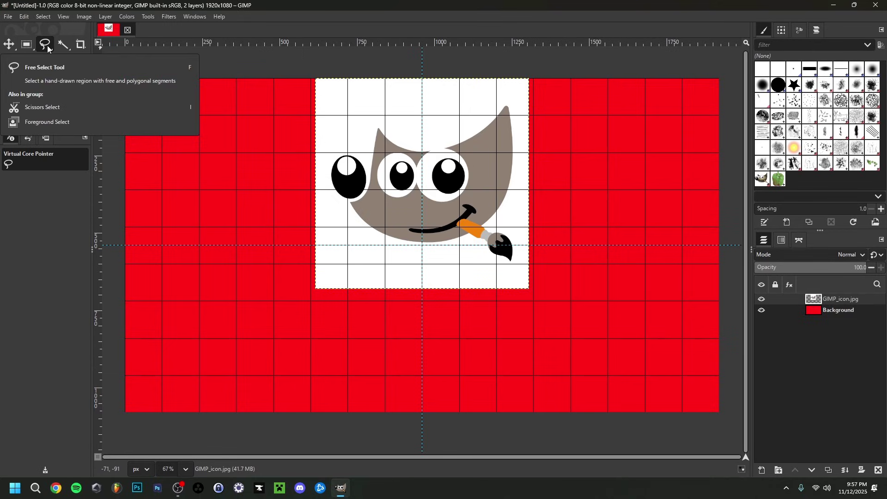
click(48, 47)
click(110, 48)
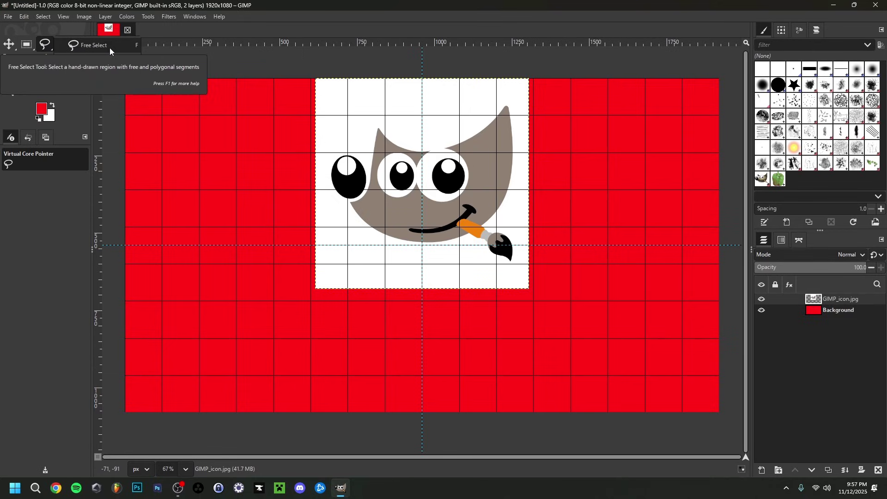
click(409, 149)
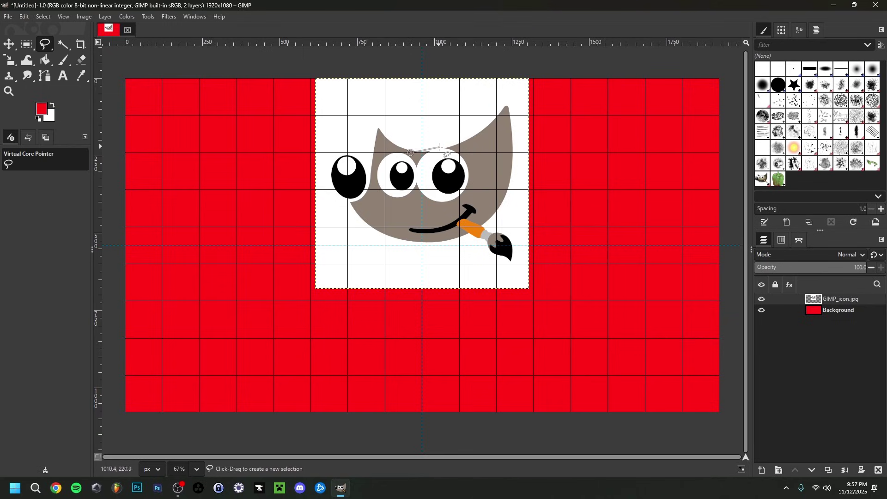
click(459, 143)
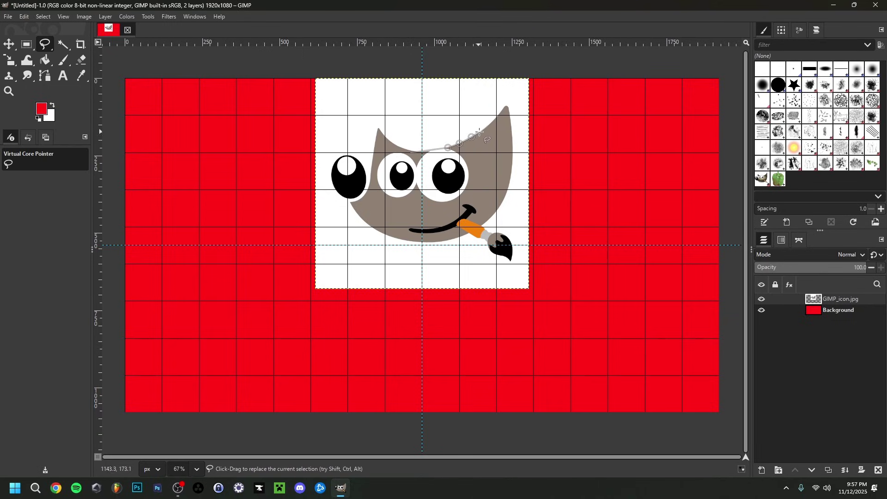
click(471, 137)
click(485, 128)
click(492, 119)
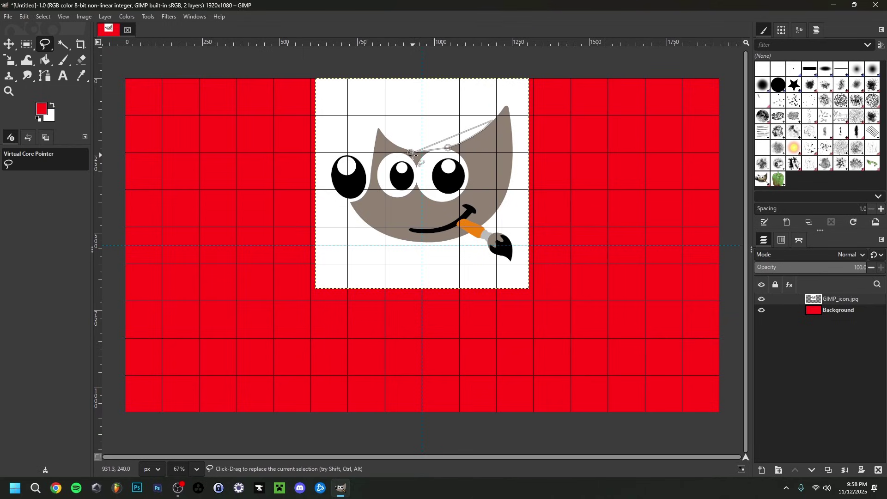
click(410, 150)
key(Return)
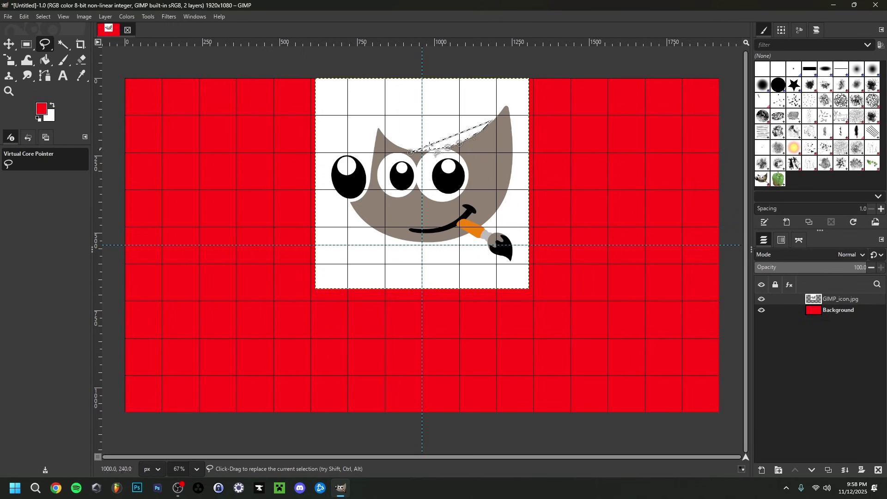
Step: Dismiss the free selection on the icon layer
click(43, 17)
key(Right)
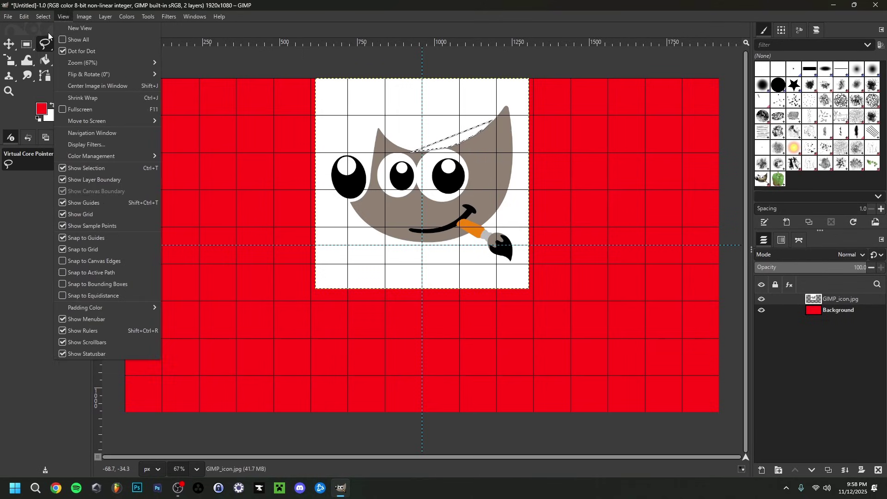
mouse_move(39, 19)
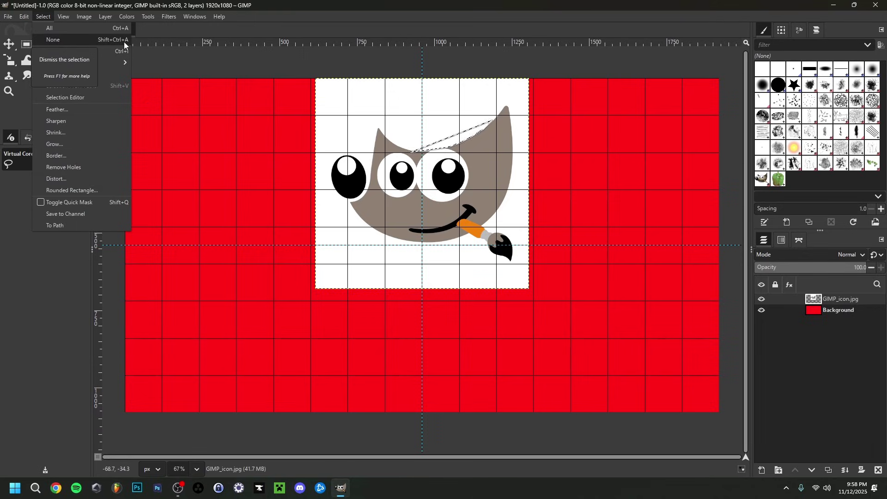
click(82, 40)
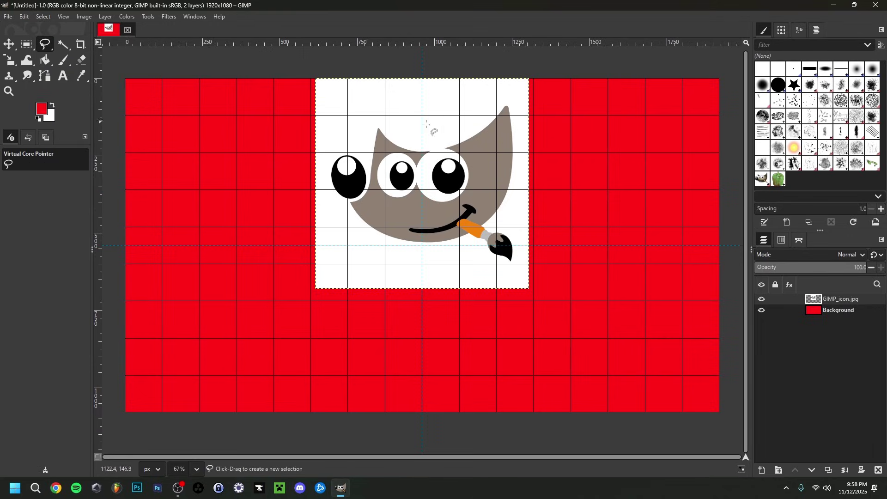
Step: Show the tool options and select the icon's grey-brown head by colour with the Fuzzy Select tool
double_click(45, 43)
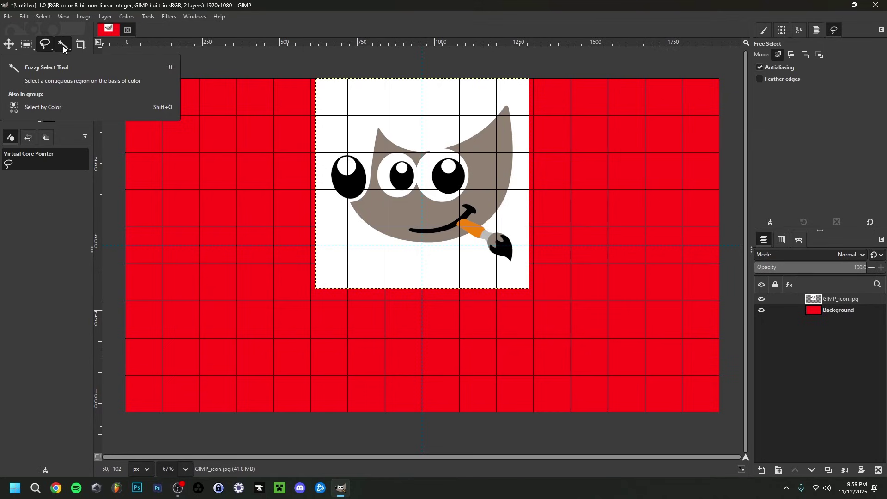
click(63, 46)
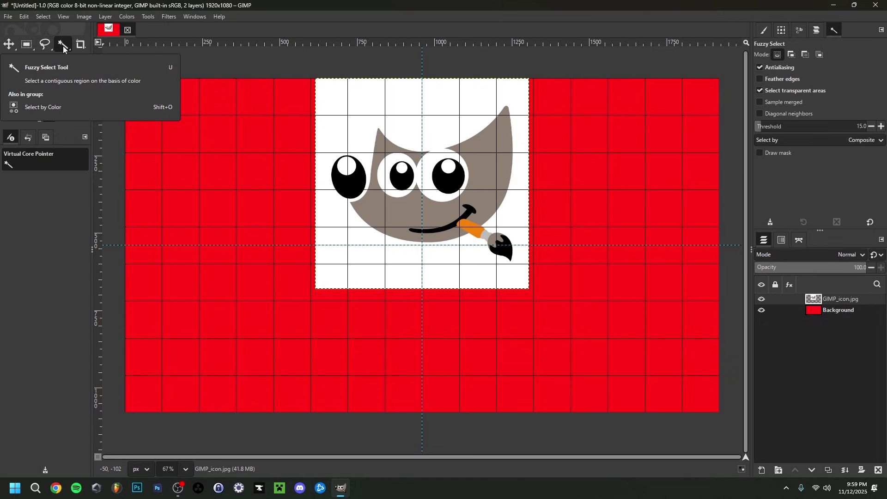
right_click(62, 46)
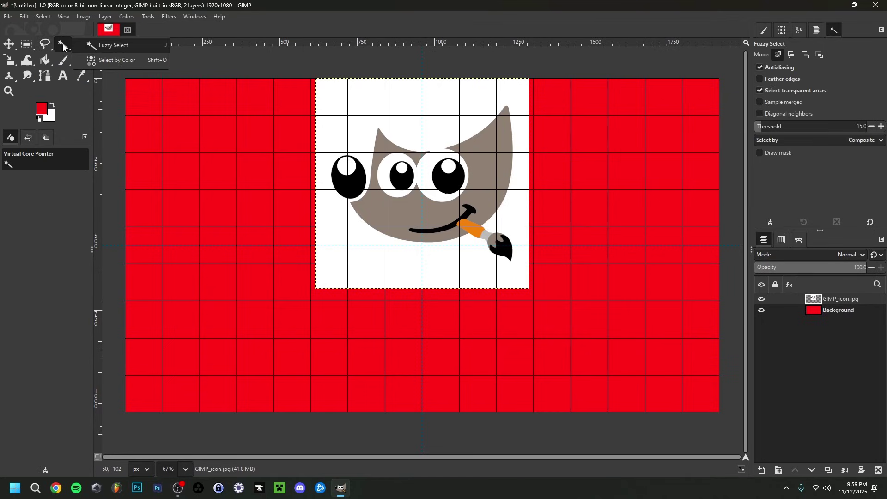
click(113, 48)
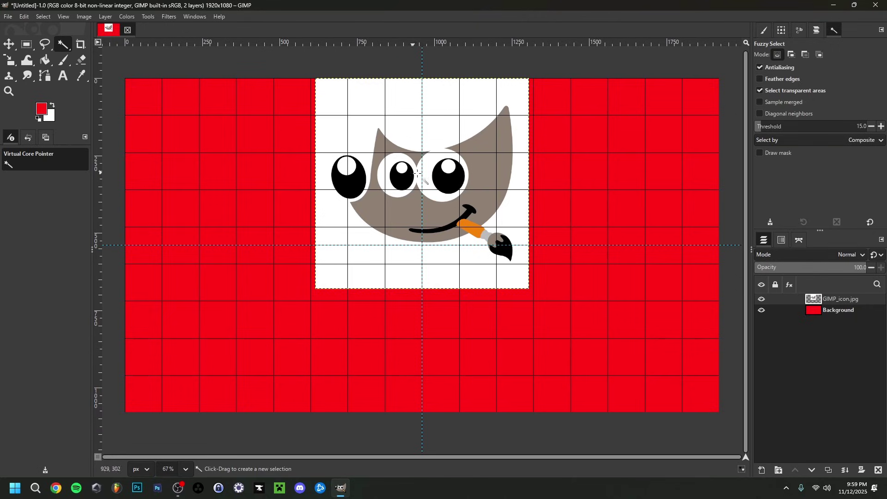
click(479, 167)
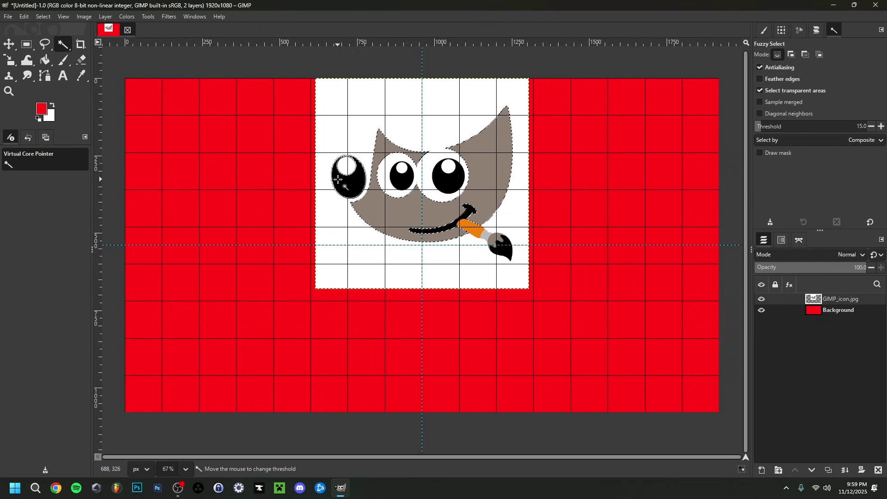
Step: Replace the selection with the black of the icon's leftmost oval, and add the grey-brown head to it
click(356, 177)
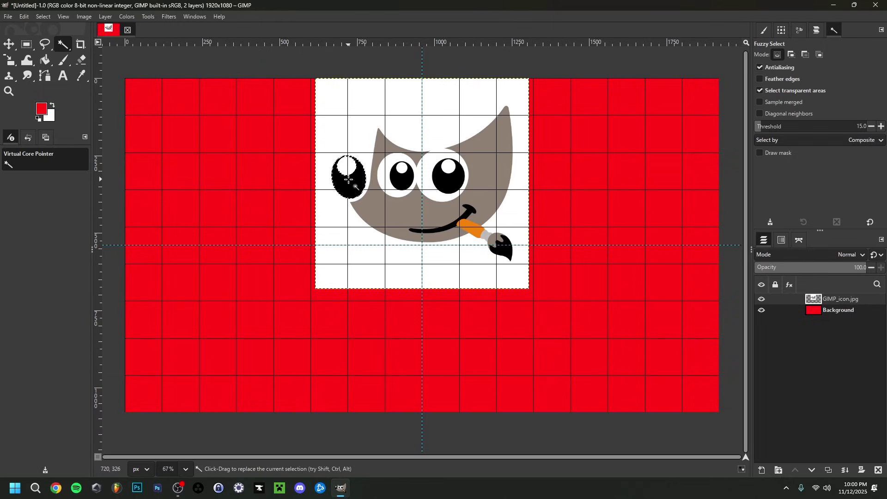
key(shift)
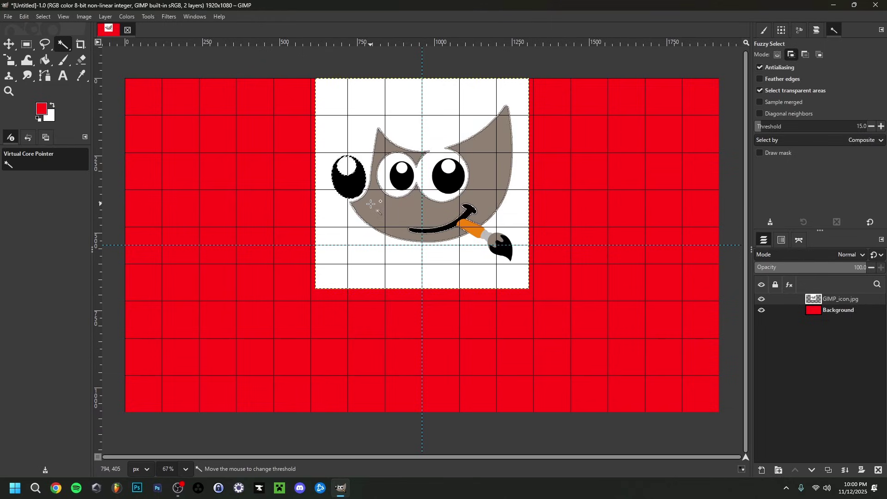
shift+click(392, 212)
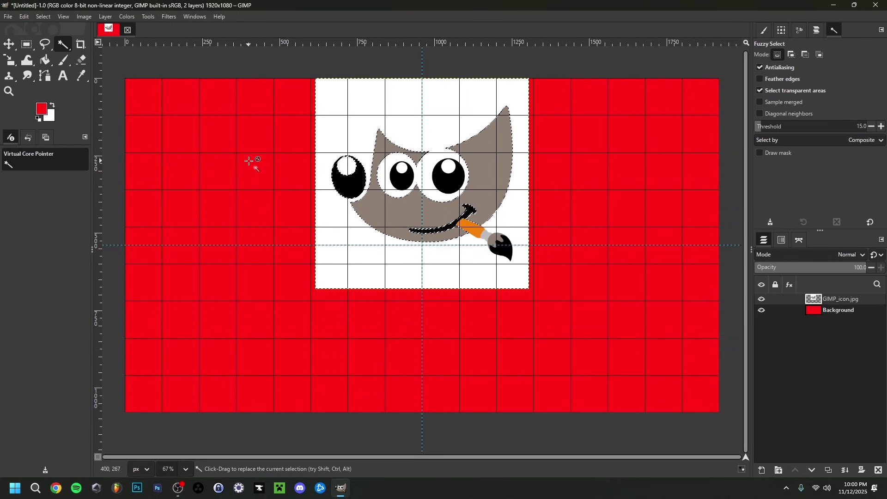
Step: Shrink the combined selection of the black oval and the head, keeping the default pixel amount
click(46, 19)
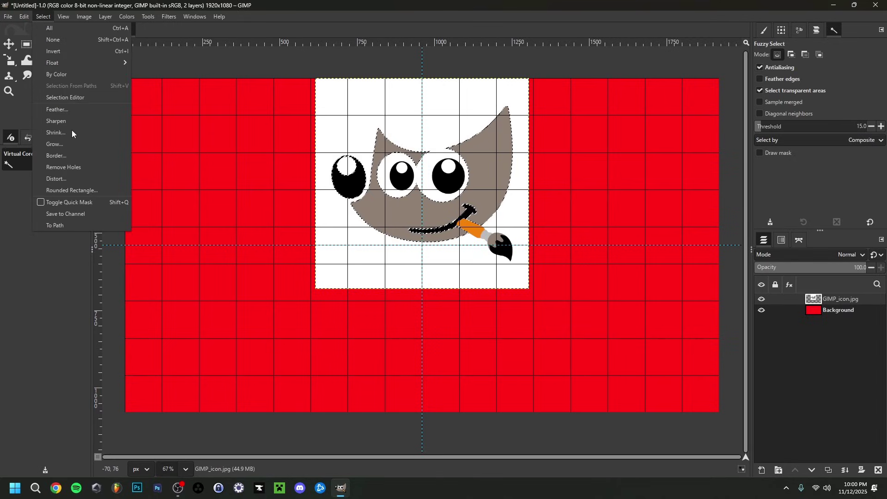
click(56, 132)
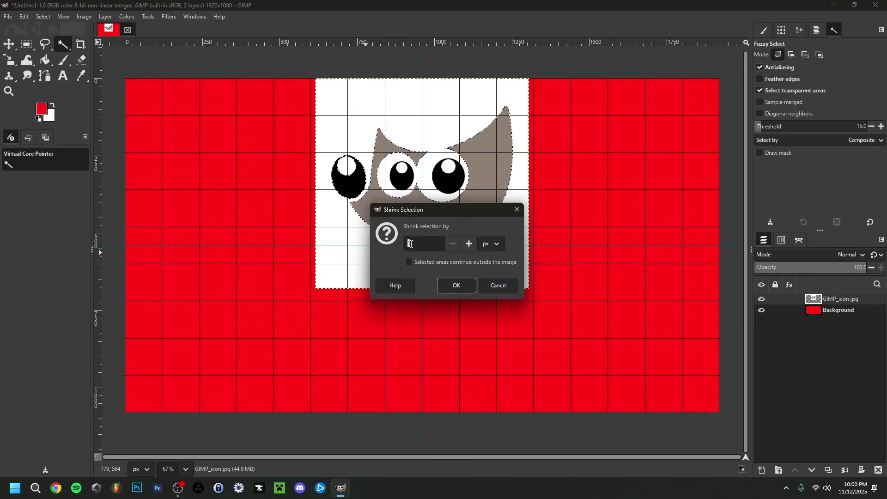
click(456, 285)
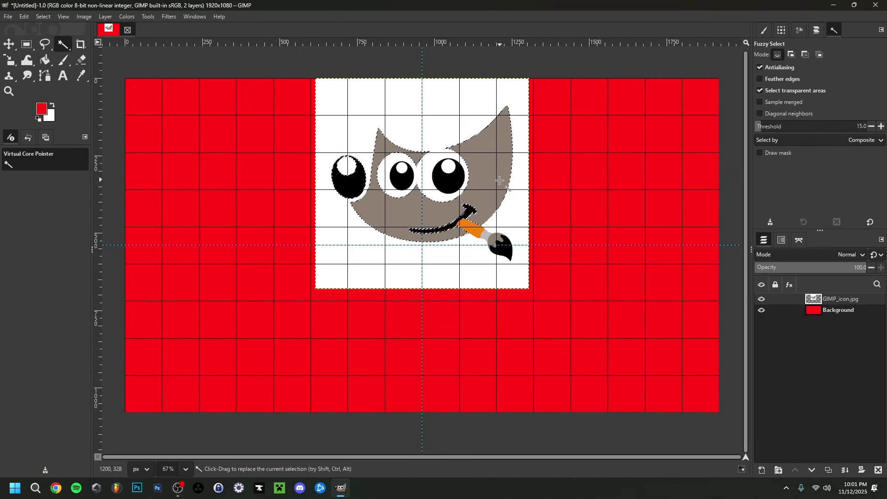
Step: Clear the current selection and delete the GIMP_icon.jpg layer
click(44, 17)
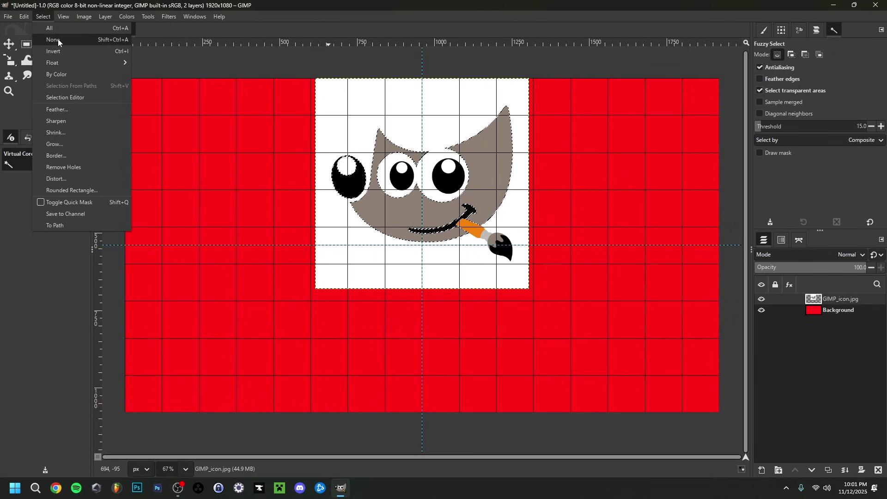
click(59, 39)
key(shift+s)
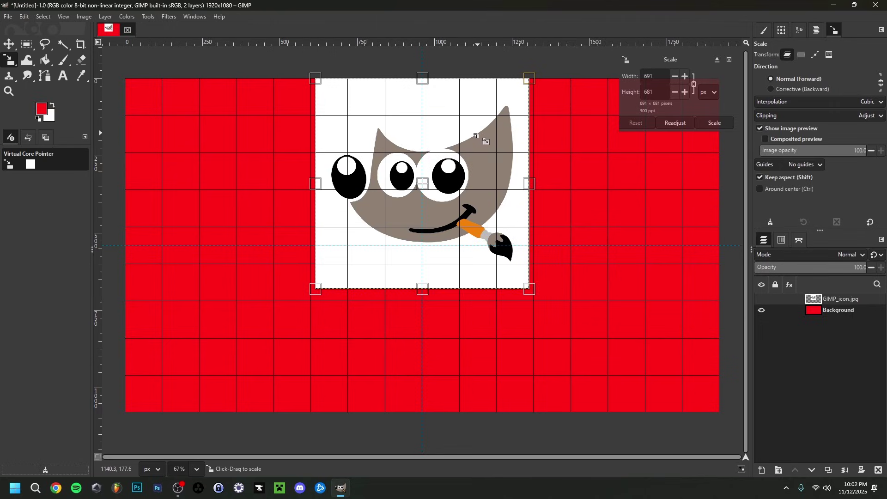
key(m)
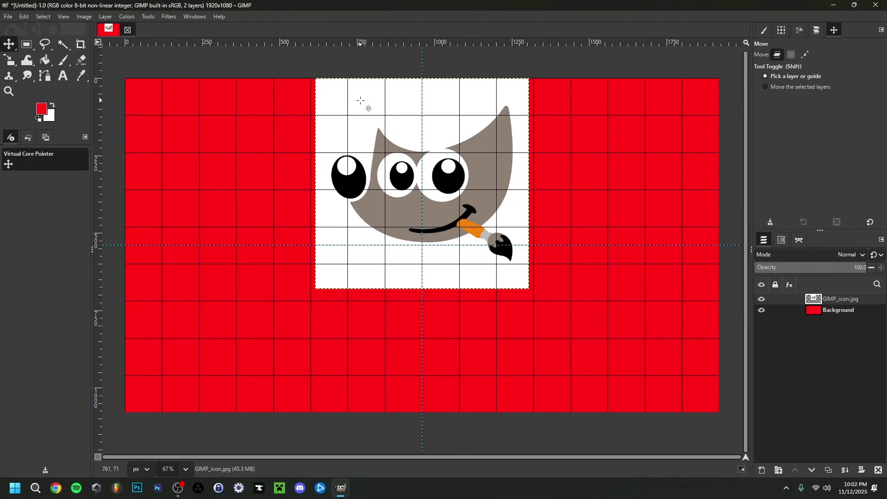
right_click(841, 300)
click(826, 295)
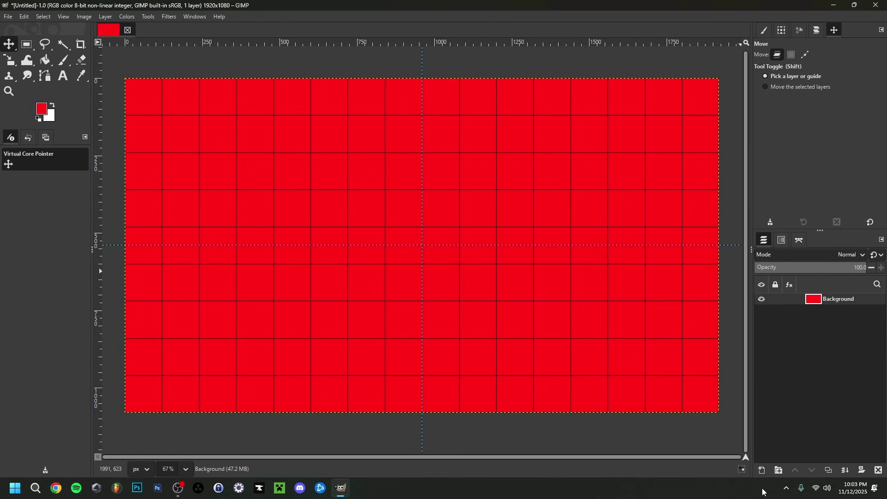
Step: Add a transparent 1920 × 1080 px layer named Rectangle, and delete it again
click(762, 471)
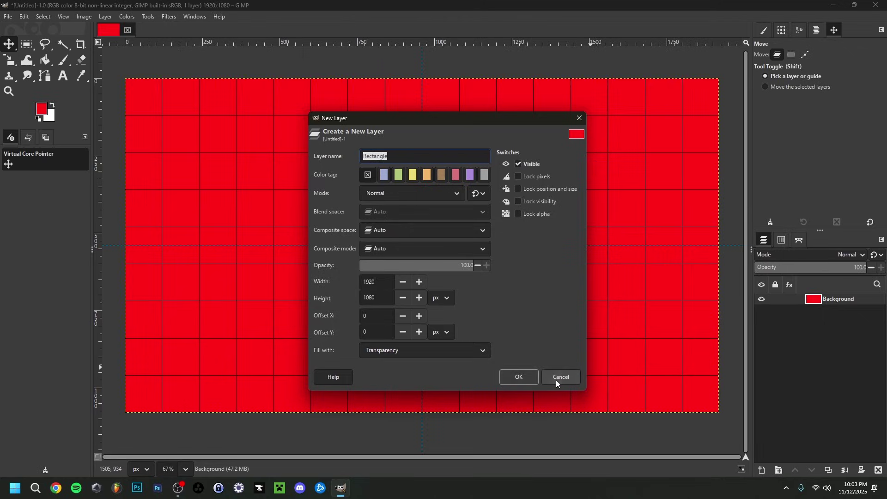
click(518, 377)
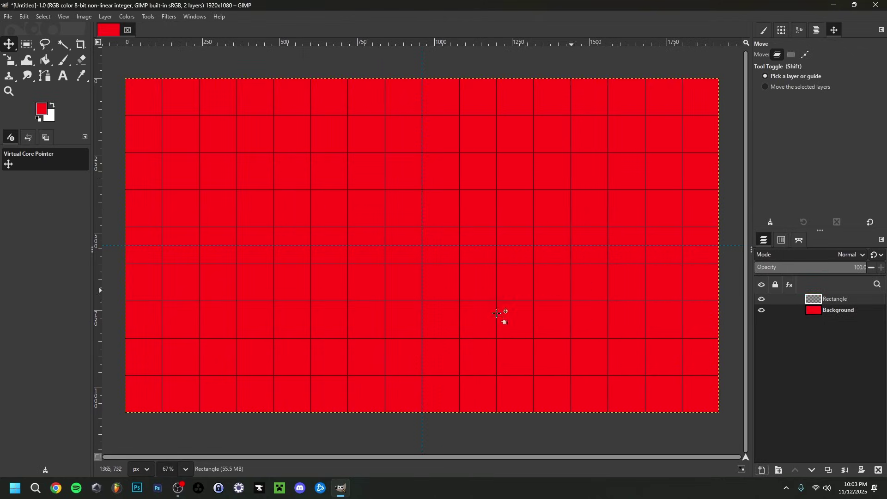
right_click(854, 305)
click(773, 328)
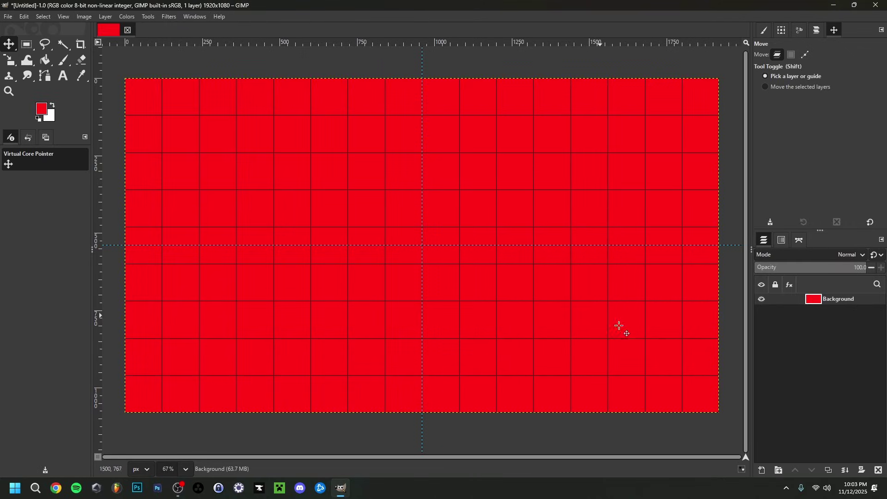
Step: Import The_GIMP_icon_-_v3.0.svg.png into the image as a new layer
click(8, 17)
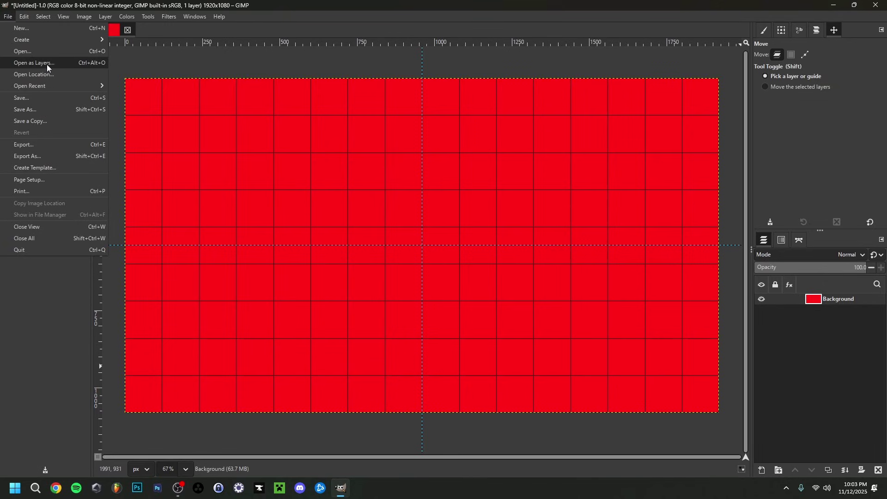
click(47, 64)
click(291, 88)
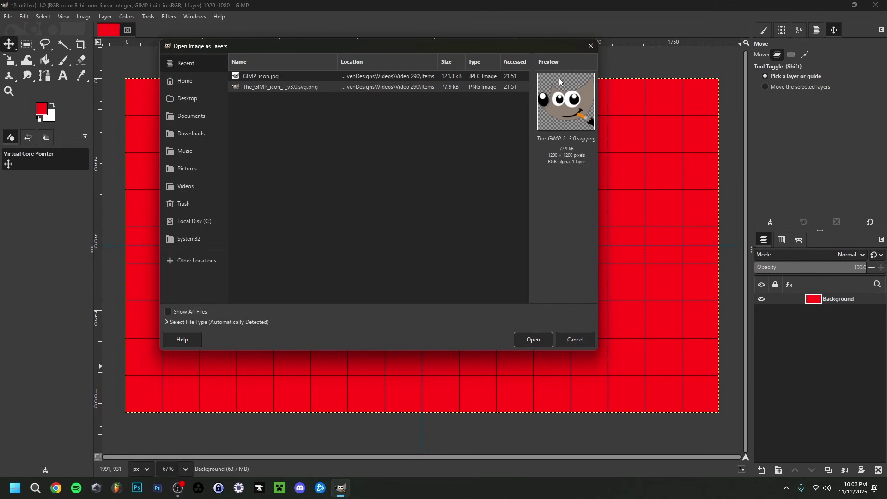
double_click(297, 90)
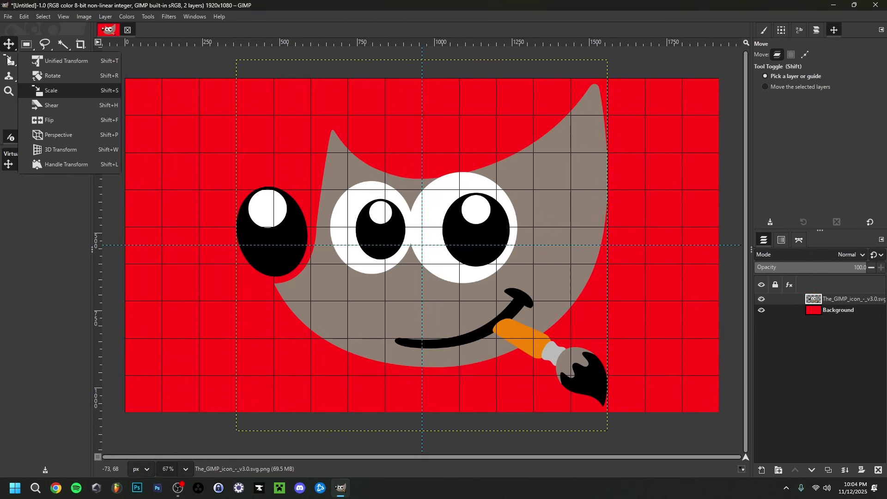
Step: Scale the icon layer proportionally to about 500 px square and place it in the upper middle of the canvas
click(8, 61)
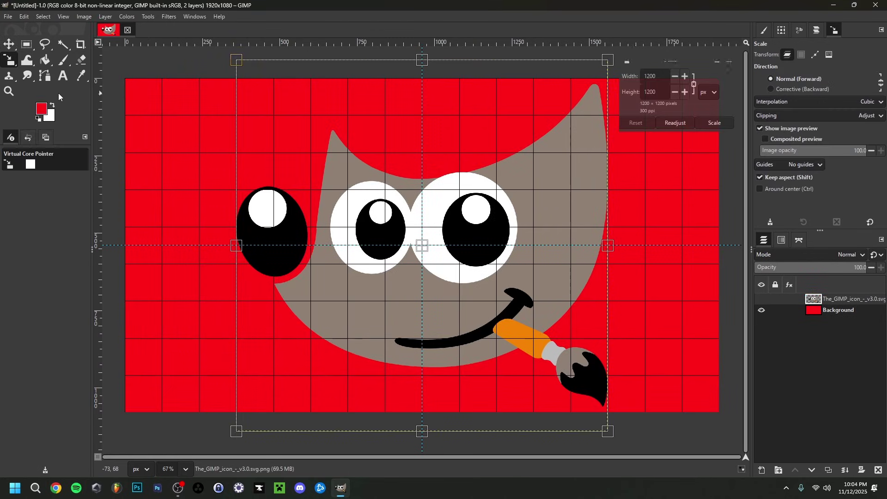
drag(237, 60, 408, 279)
drag(525, 352, 431, 202)
drag(334, 102, 345, 113)
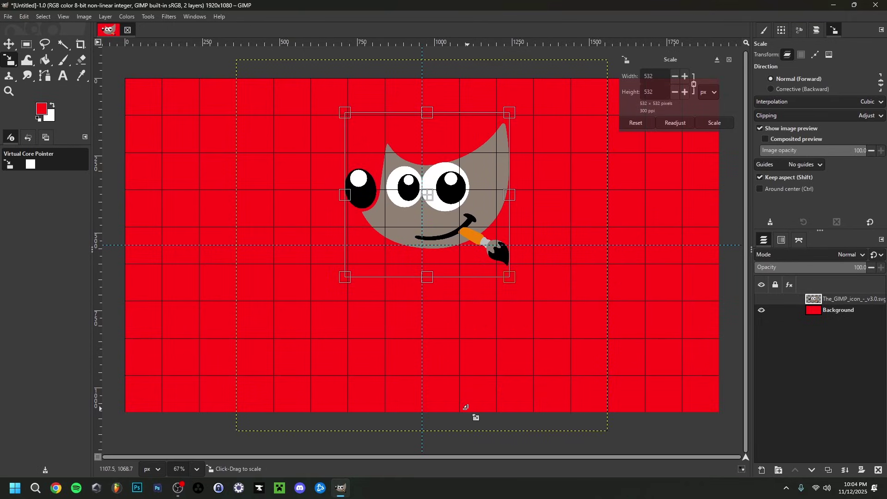
mouse_move(340, 493)
drag(514, 283, 505, 268)
drag(429, 203, 428, 198)
click(713, 123)
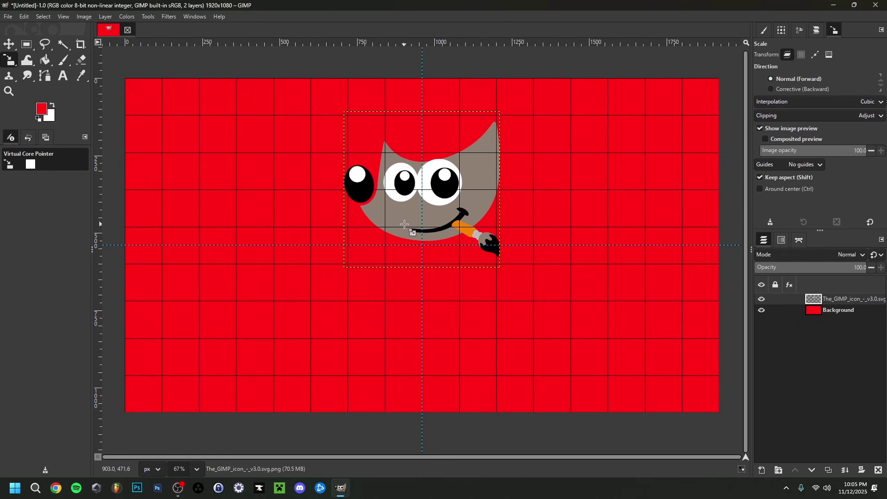
Step: Apply a drop shadow to the icon layer with X and Y 20.556, blur radius 7.15, grow radius 2 and opacity 0.532
click(170, 17)
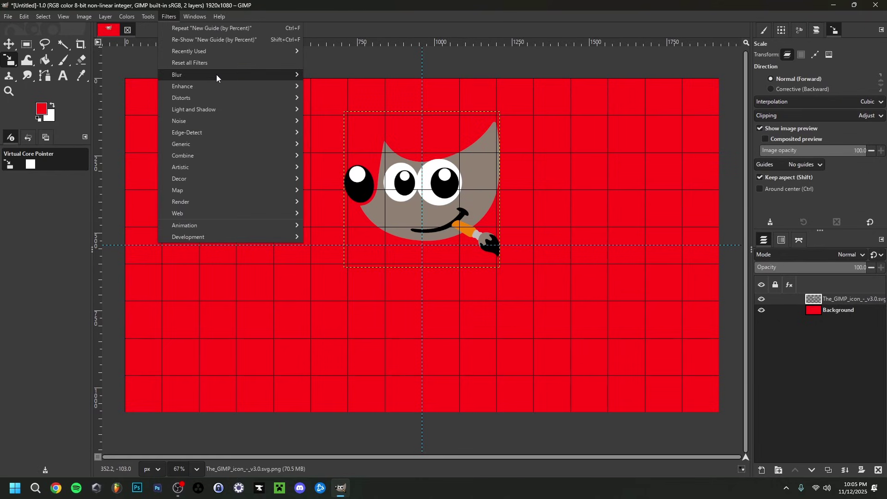
mouse_move(199, 79)
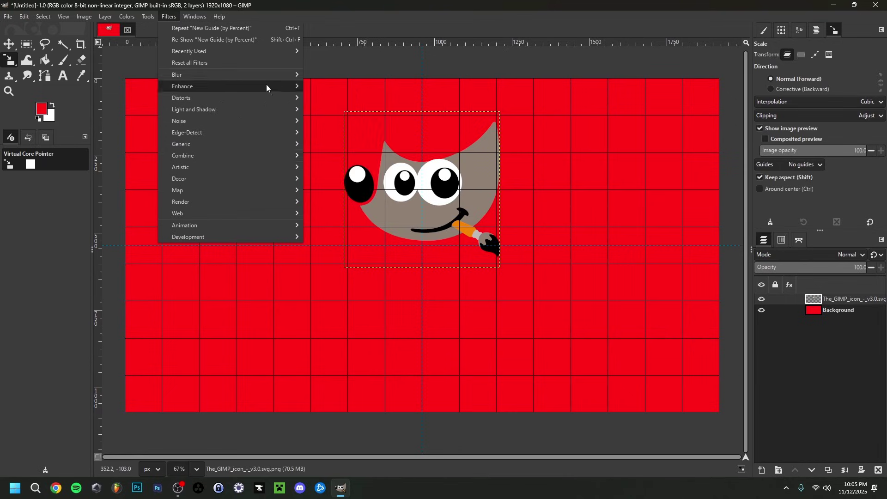
mouse_move(201, 113)
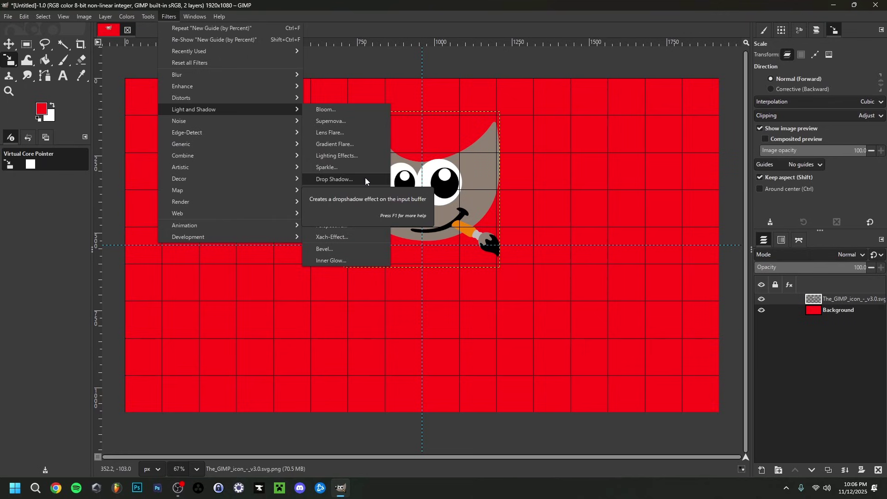
click(333, 180)
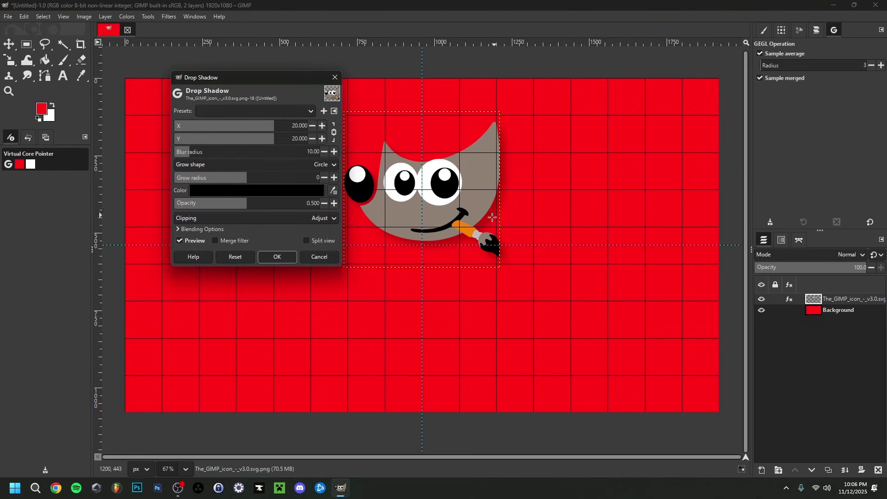
mouse_move(273, 125)
mouse_down()
mouse_move(200, 125)
mouse_move(287, 135)
mouse_move(276, 137)
mouse_up()
mouse_move(187, 152)
mouse_down()
mouse_move(249, 153)
mouse_move(171, 151)
mouse_up()
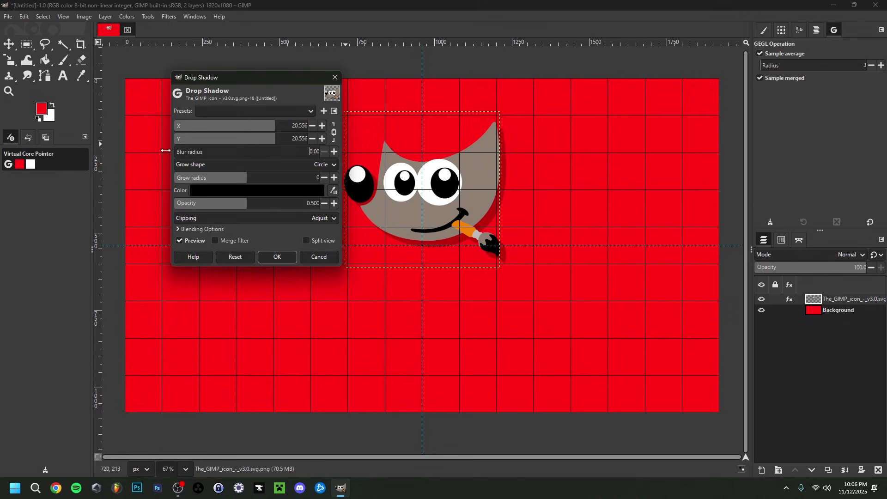
drag(165, 151, 186, 153)
drag(240, 178, 259, 184)
mouse_move(245, 207)
mouse_down()
mouse_move(323, 213)
mouse_move(255, 209)
mouse_up()
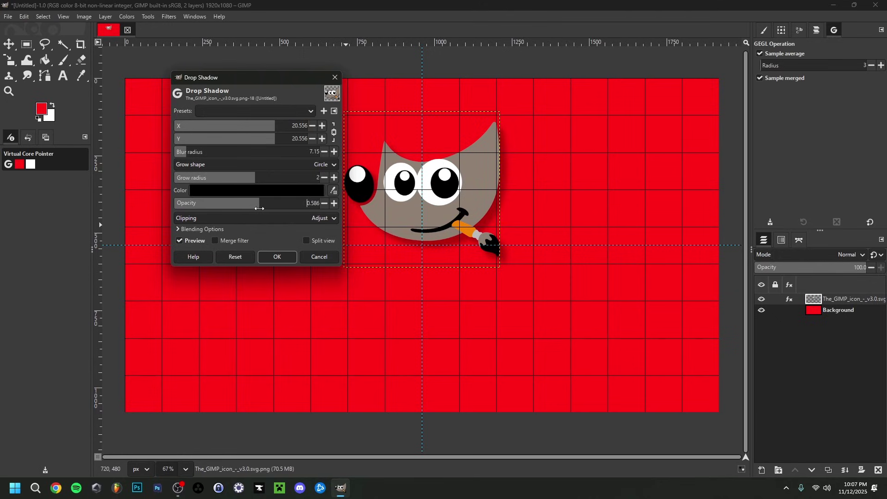
drag(262, 209, 252, 209)
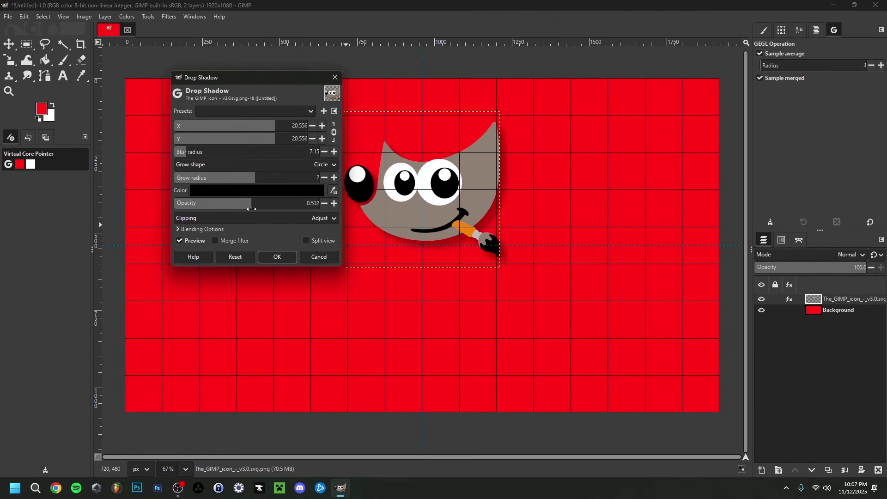
click(276, 257)
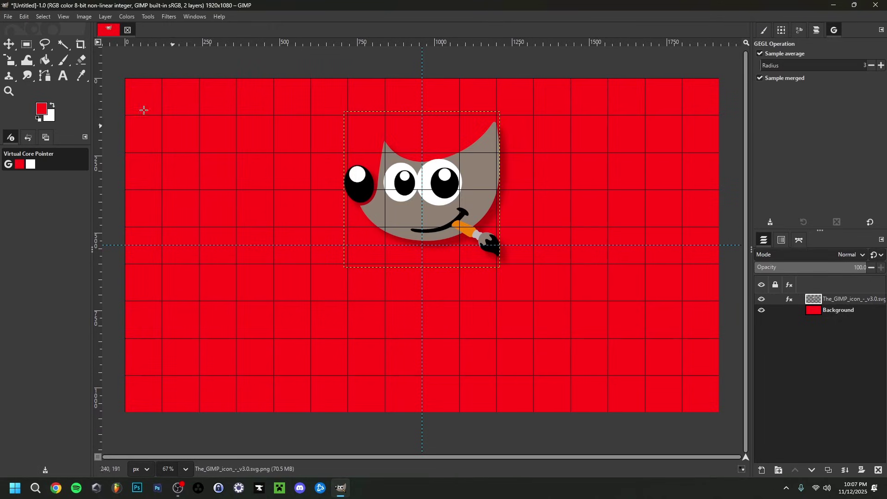
Step: Hide the guides, the grid and the layer boundary
click(67, 17)
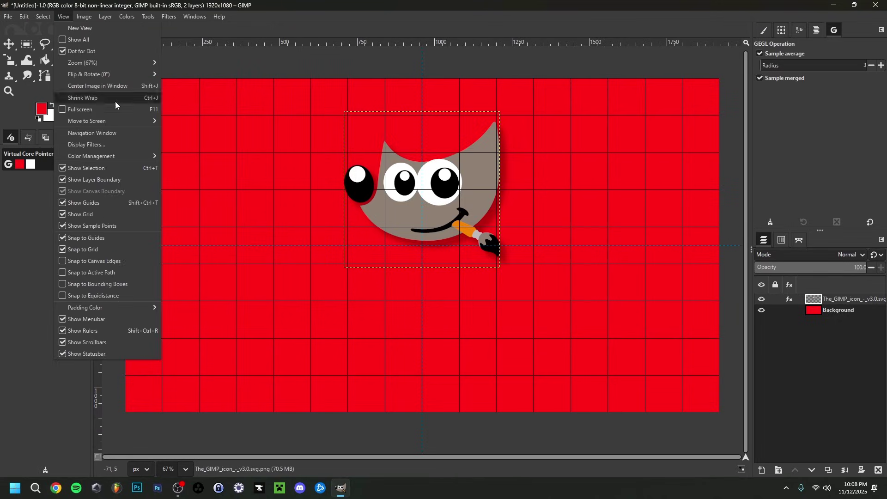
click(64, 202)
key(alt+v)
click(62, 215)
key(alt+v)
click(62, 180)
key(alt+v)
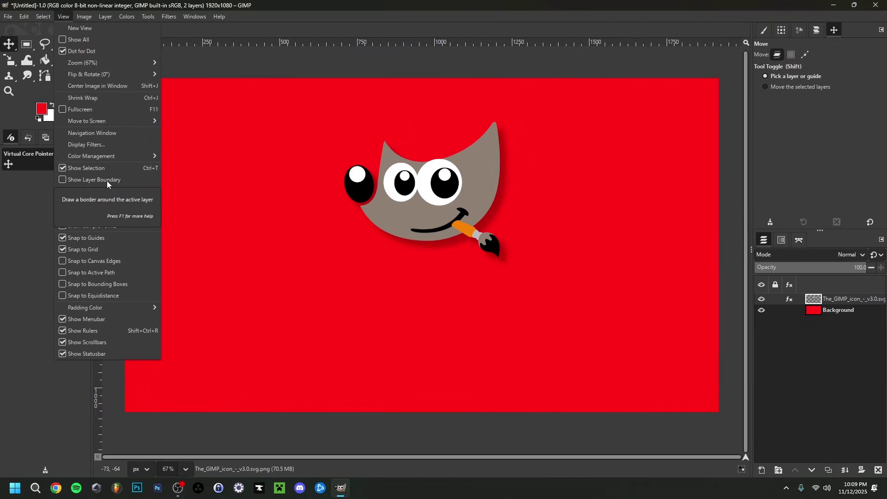
click(254, 58)
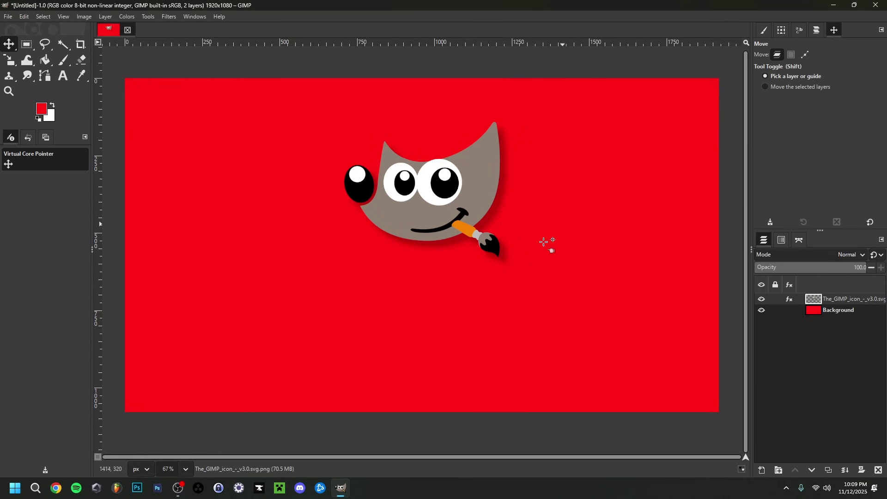
Step: Show the layer boundary, the guides and the grid again
key(alt+v)
click(62, 180)
key(alt+v)
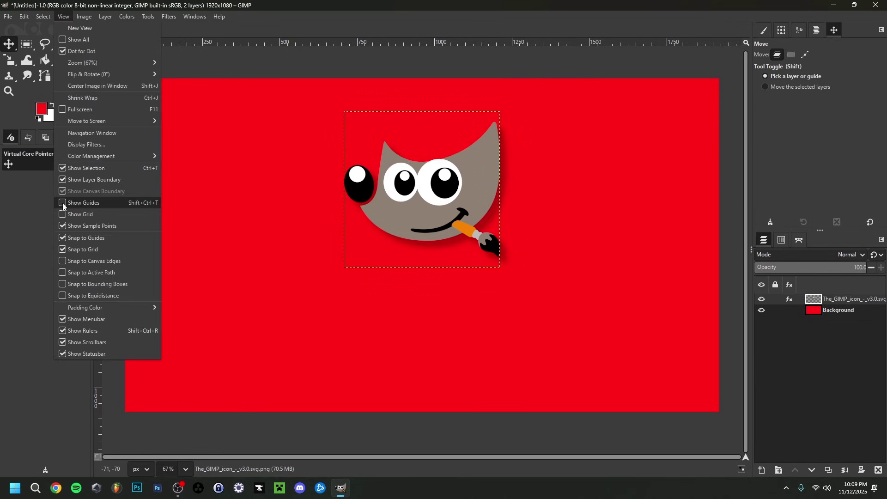
click(62, 202)
key(alt+v)
click(66, 215)
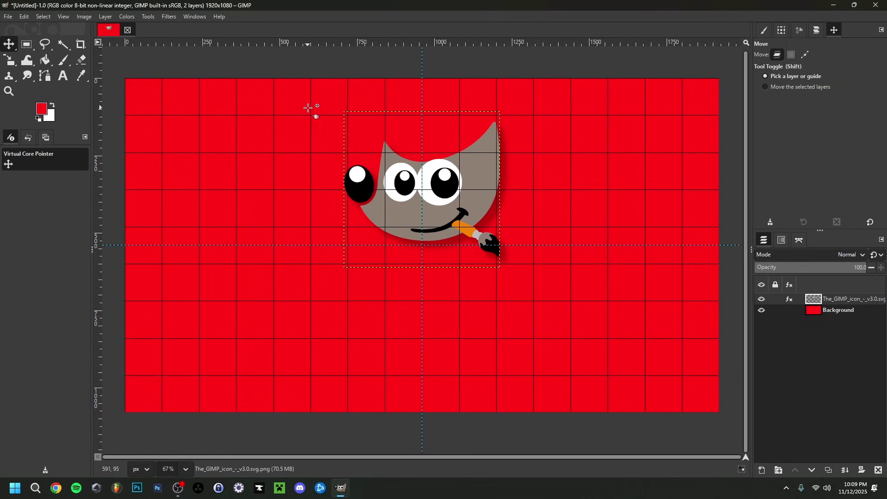
Step: Adjust the icon layer's brightness to 1 and raise its contrast slightly
click(128, 16)
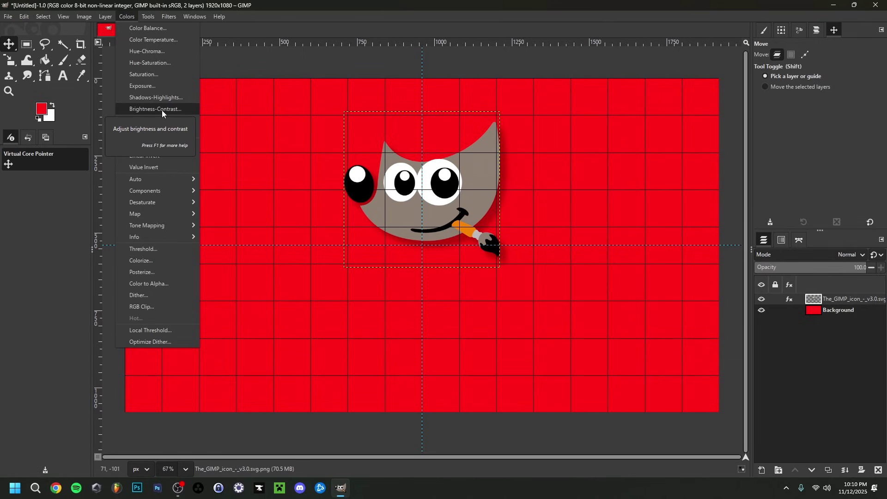
click(162, 110)
drag(153, 58, 219, 76)
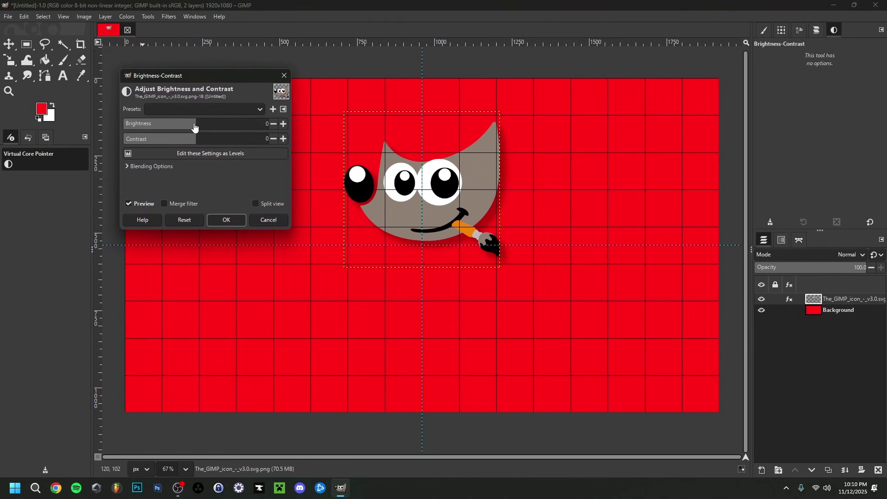
mouse_move(195, 127)
mouse_down()
mouse_move(156, 123)
mouse_move(231, 124)
mouse_move(196, 125)
mouse_up()
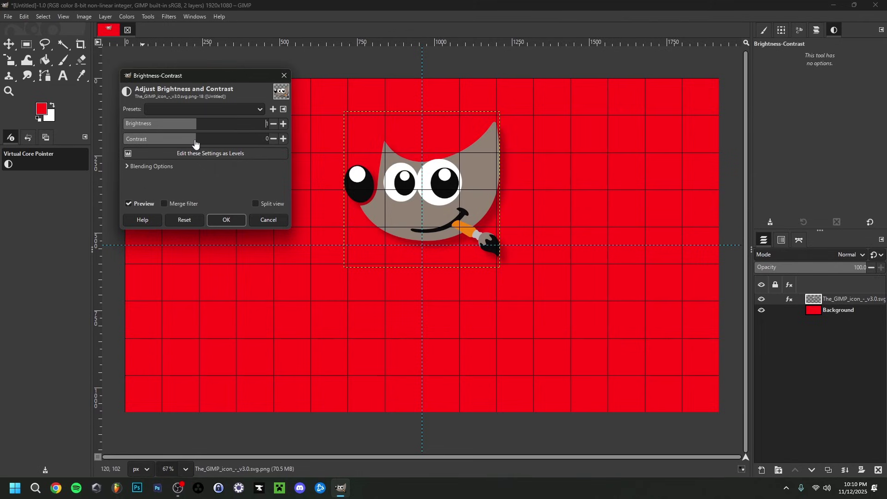
mouse_move(196, 144)
mouse_down()
mouse_move(203, 142)
mouse_move(183, 144)
mouse_move(199, 143)
mouse_up()
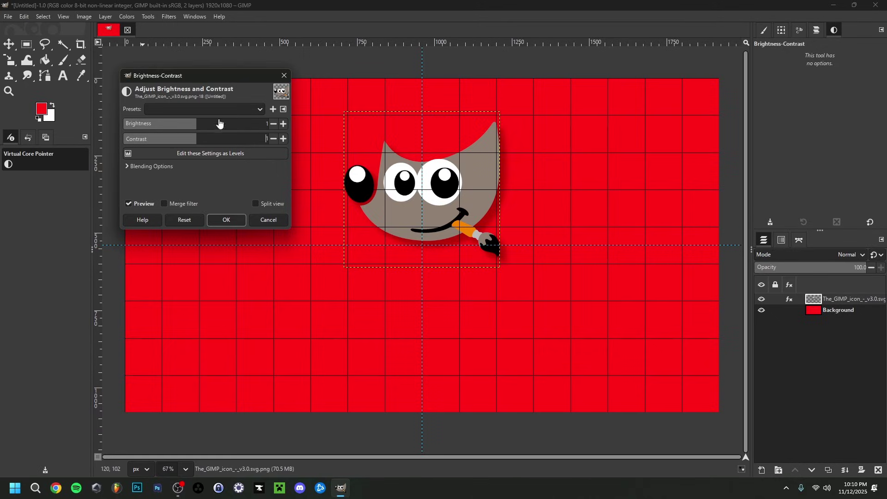
click(215, 219)
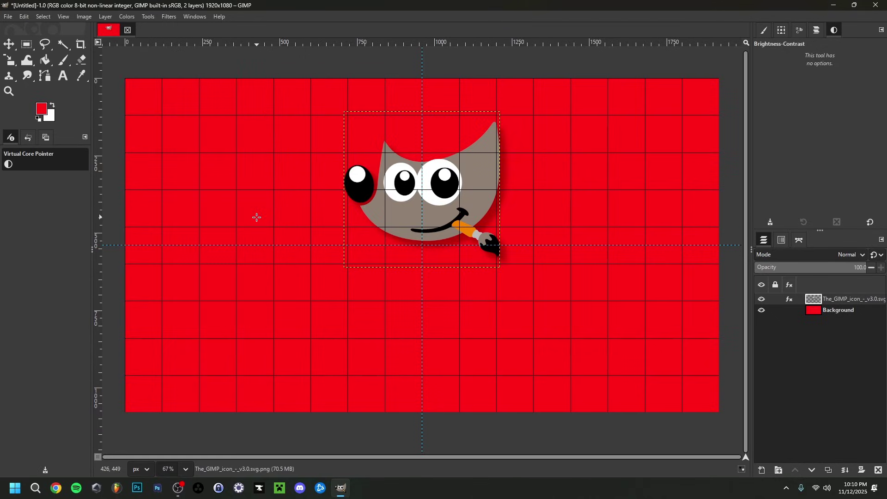
Step: Apply a black circular vignette to the Background layer with radius 1.634 and softness 0.541
click(838, 312)
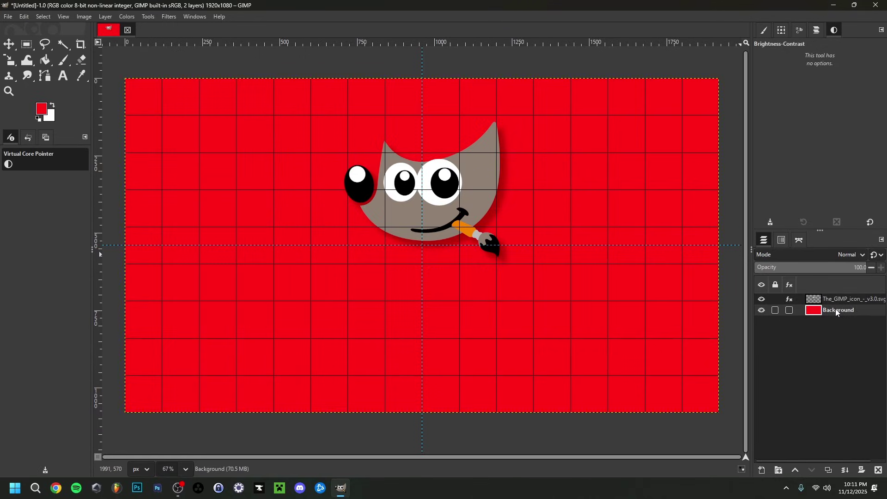
click(173, 19)
mouse_move(229, 110)
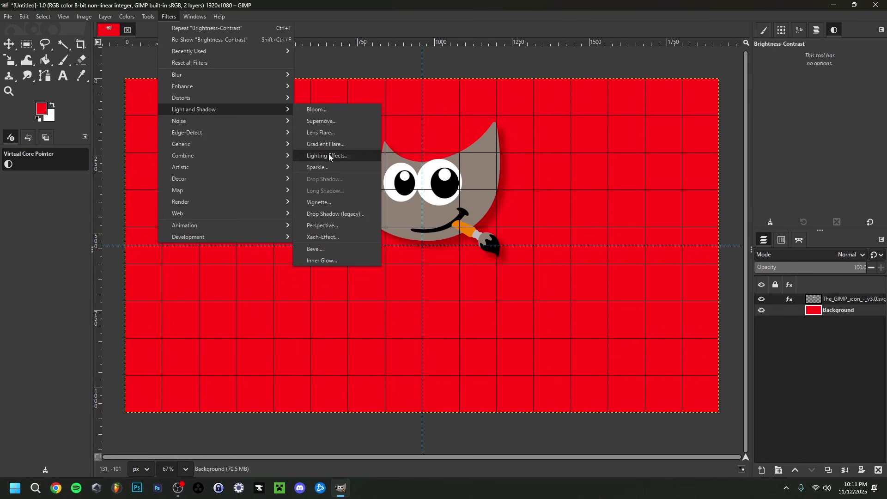
click(341, 202)
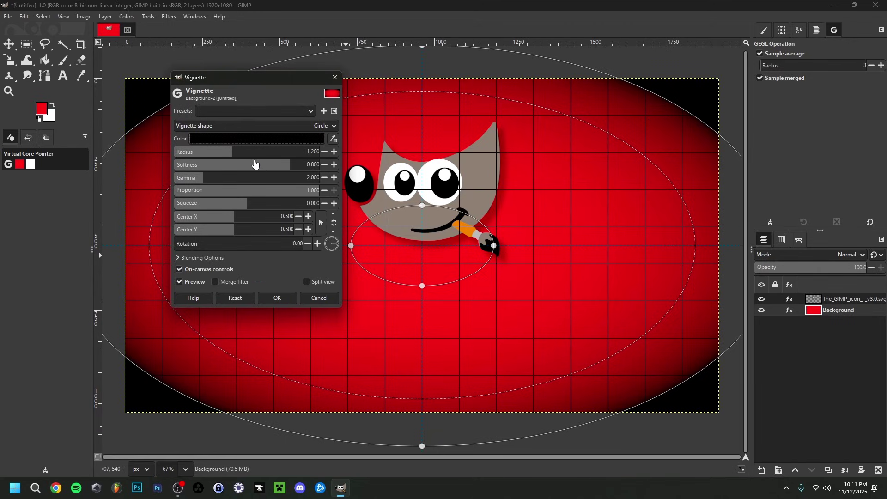
drag(235, 152, 253, 151)
drag(305, 164, 254, 165)
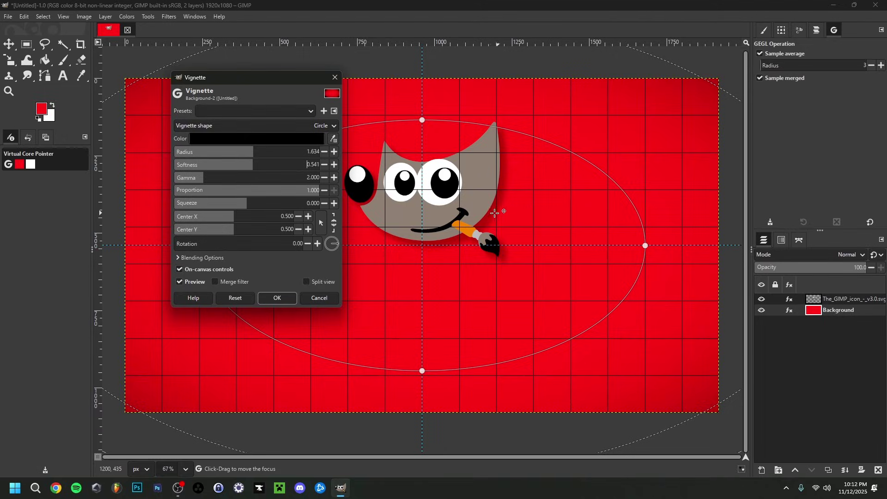
click(277, 299)
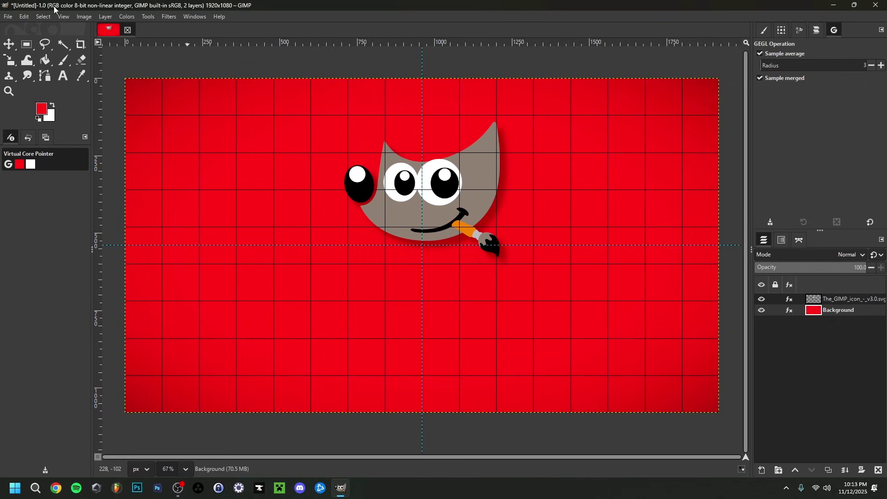
click(24, 17)
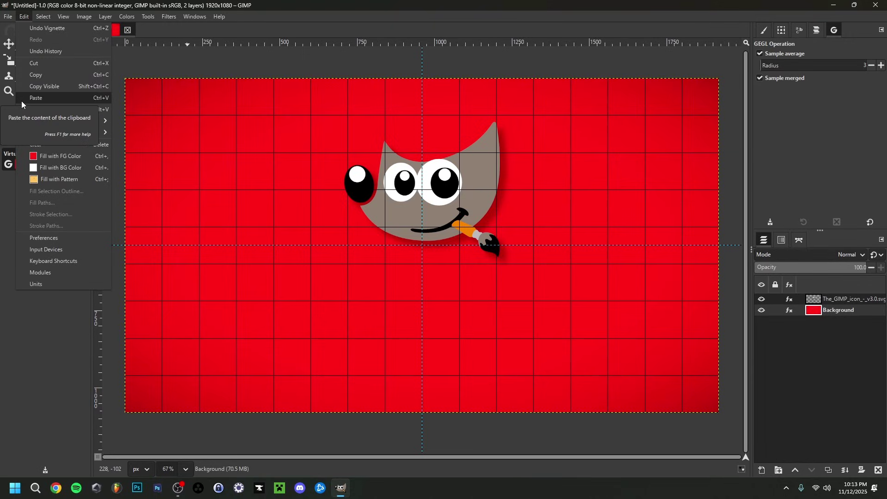
mouse_move(19, 125)
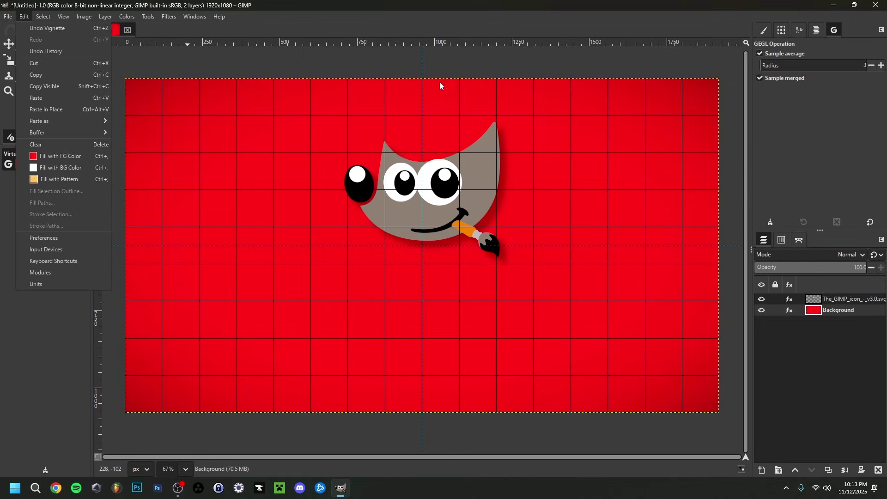
click(453, 90)
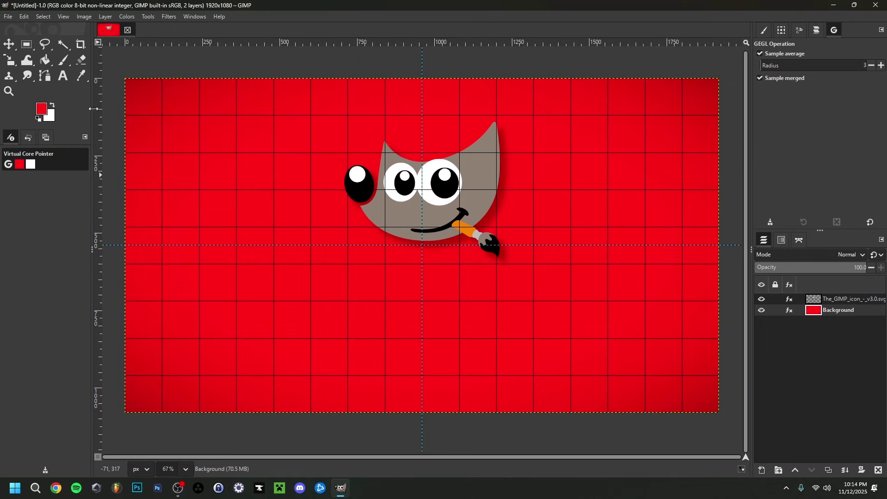
Step: Add a white text layer reading "GIMP" in the lower part of the canvas, below the icon
click(64, 78)
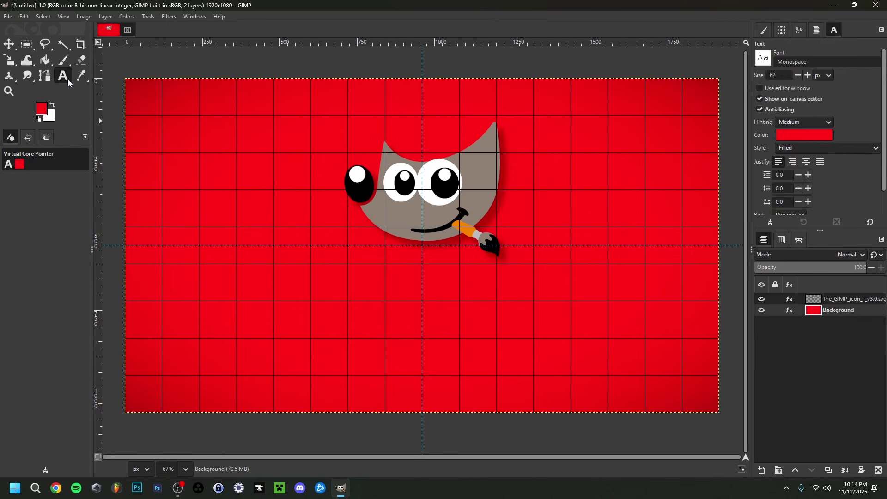
click(291, 298)
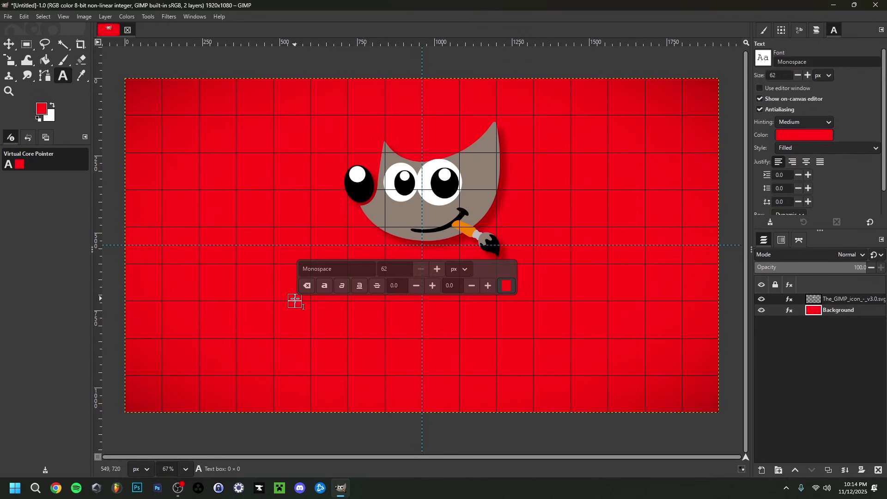
click(507, 289)
drag(364, 235, 280, 135)
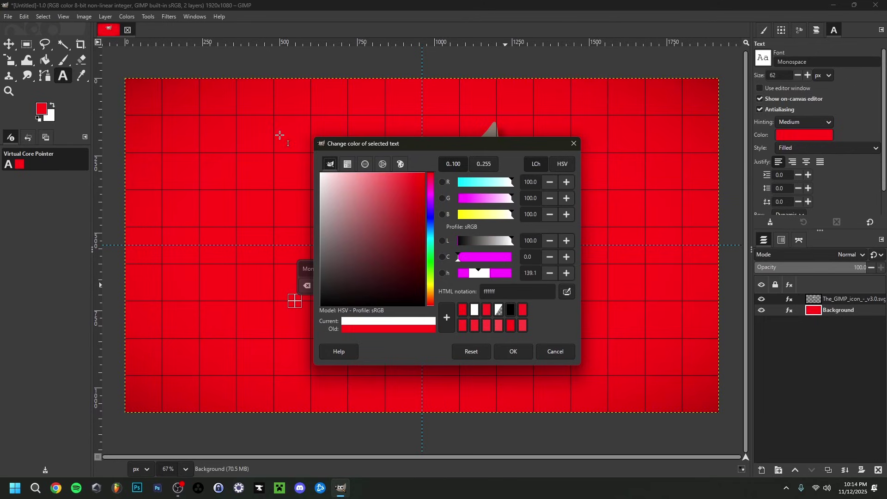
click(509, 352)
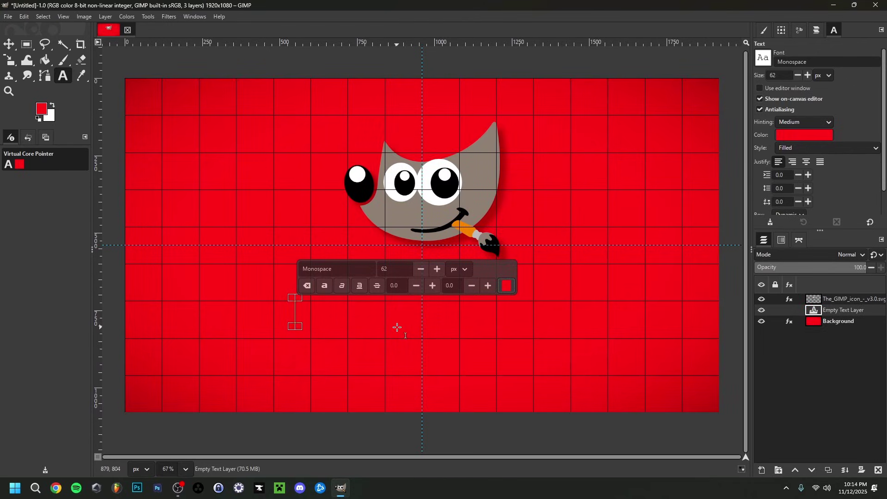
text(GIMP)
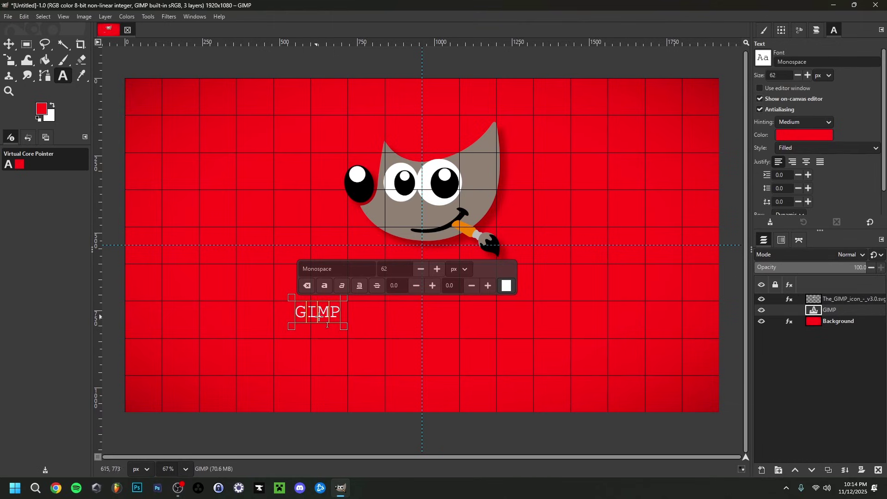
Step: Change the text's font to Beyond The Mountains Regular and its wording to "Gimp"
double_click(341, 273)
text(a)
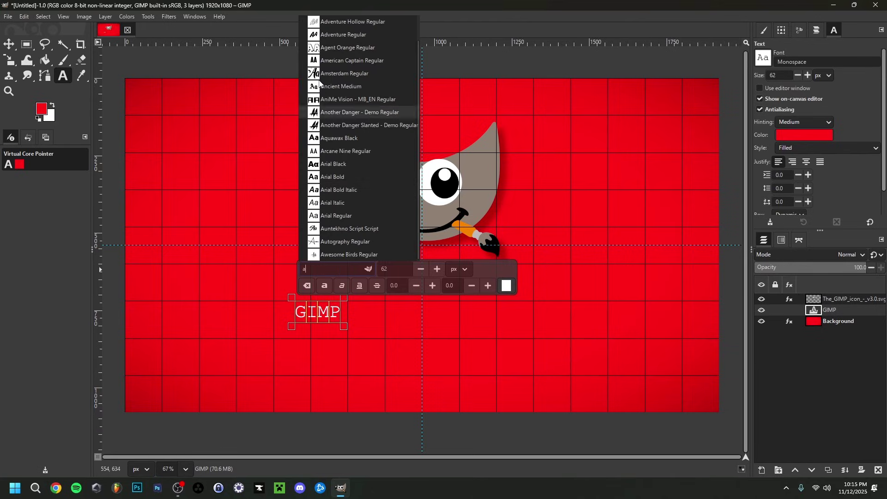
click(353, 223)
click(342, 165)
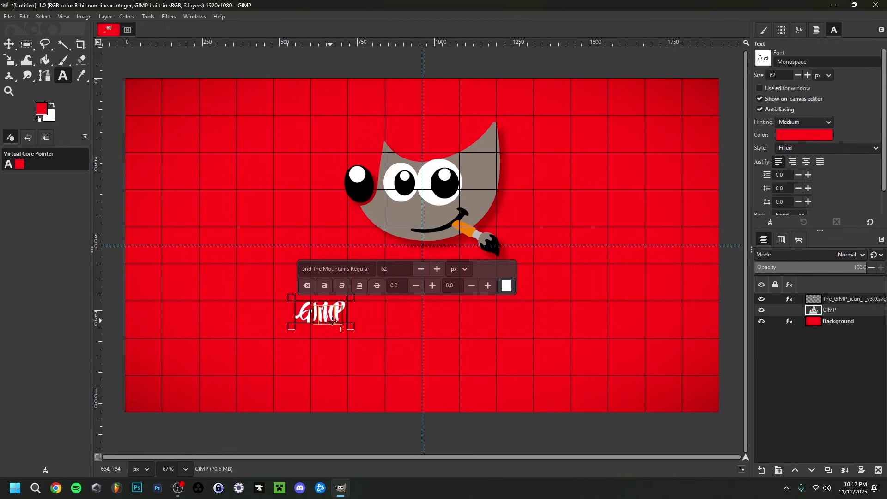
text(Gimp)
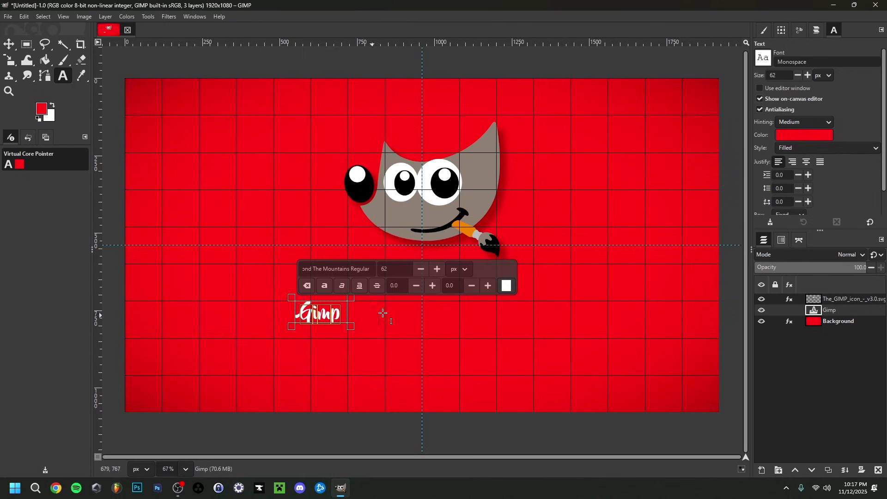
Step: Enlarge the Gimp text box and set the text size to 160 px
key(BackSpace)
key(BackSpace)
text(89)
drag(351, 326, 503, 393)
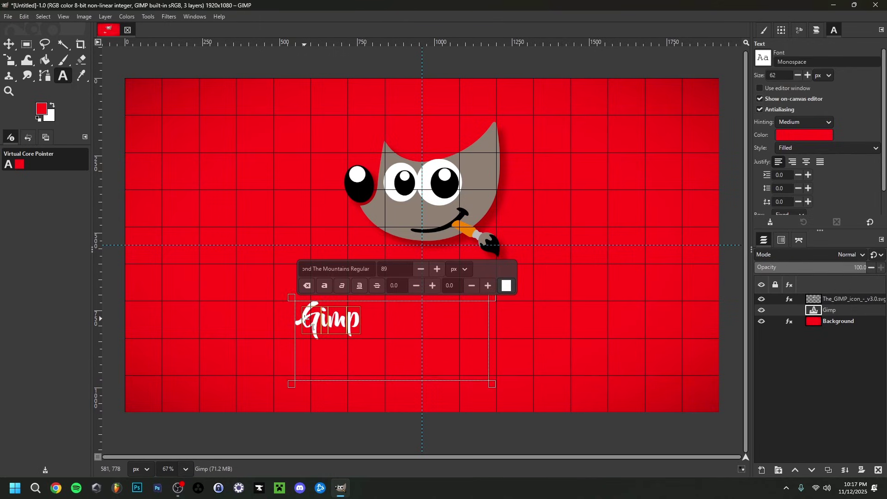
scroll(398, 266, up, 4)
scroll(397, 265, up, 3)
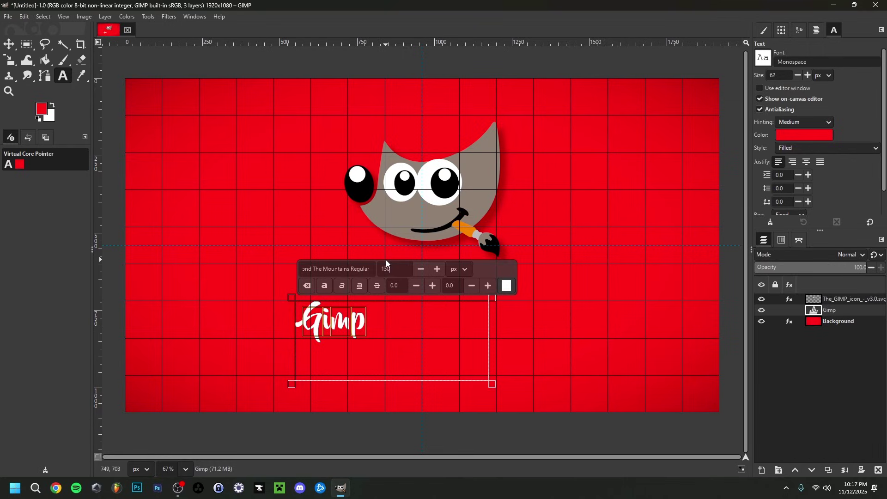
key(BackSpace)
key(BackSpace)
text(60)
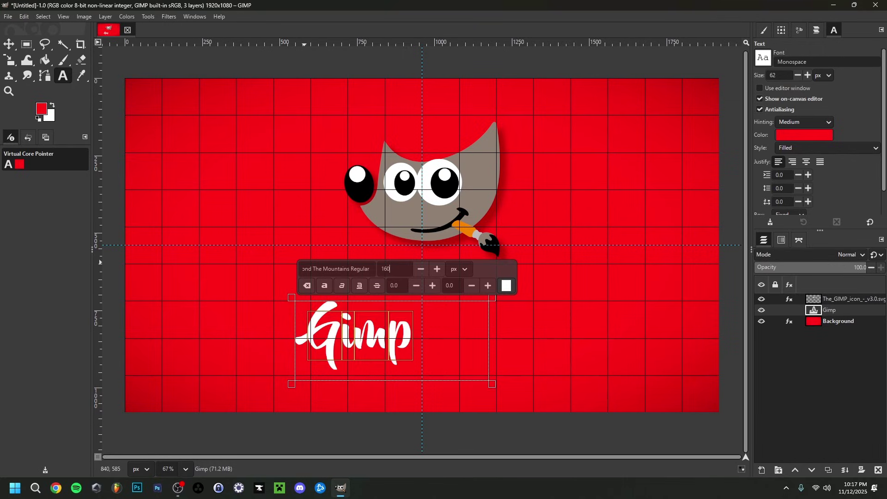
Step: Move the Gimp text directly beneath the icon, centred on the vertical guide
text(m)
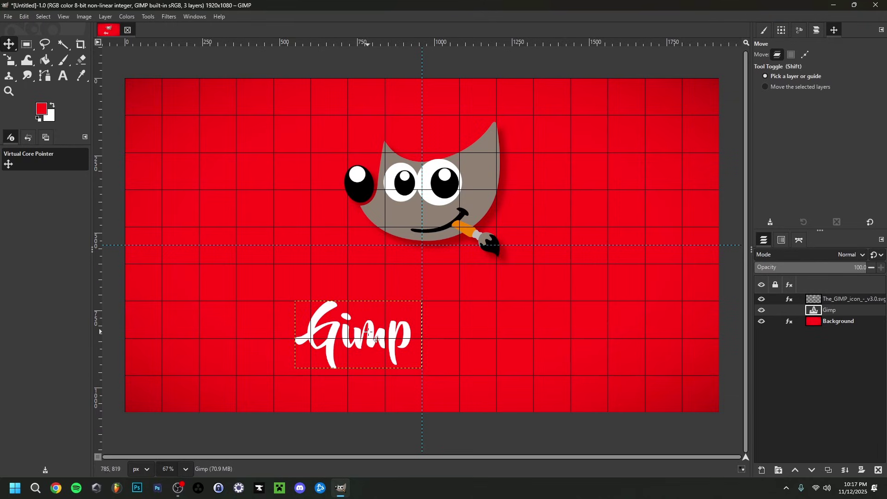
drag(369, 332, 387, 323)
drag(444, 291, 443, 282)
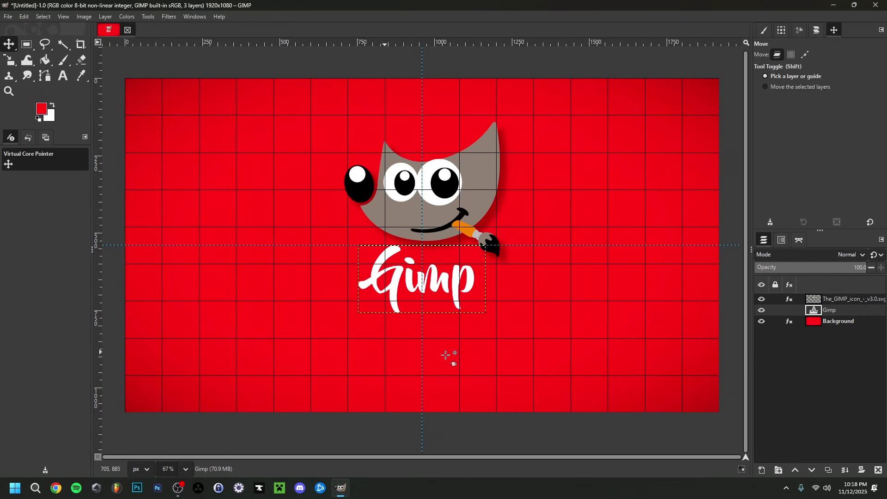
Step: Select the icon and Gimp text layers together and set the Move tool to move the selected layers
click(836, 300)
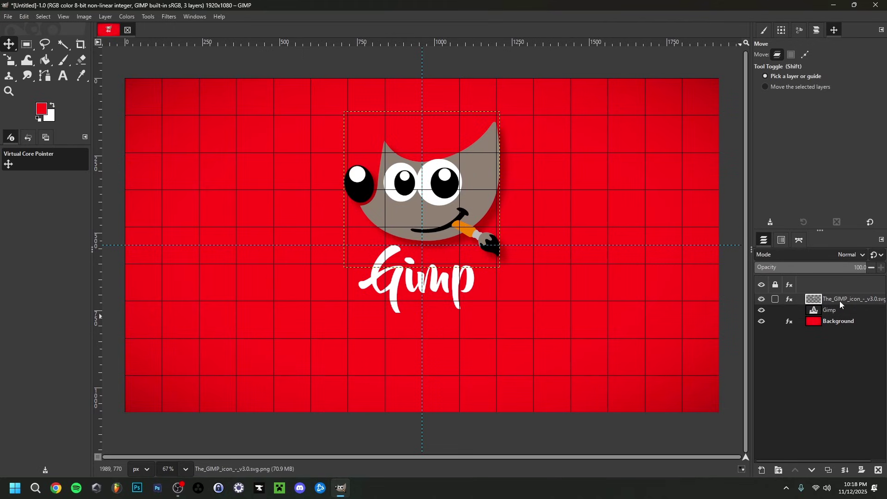
ctrl+click(842, 309)
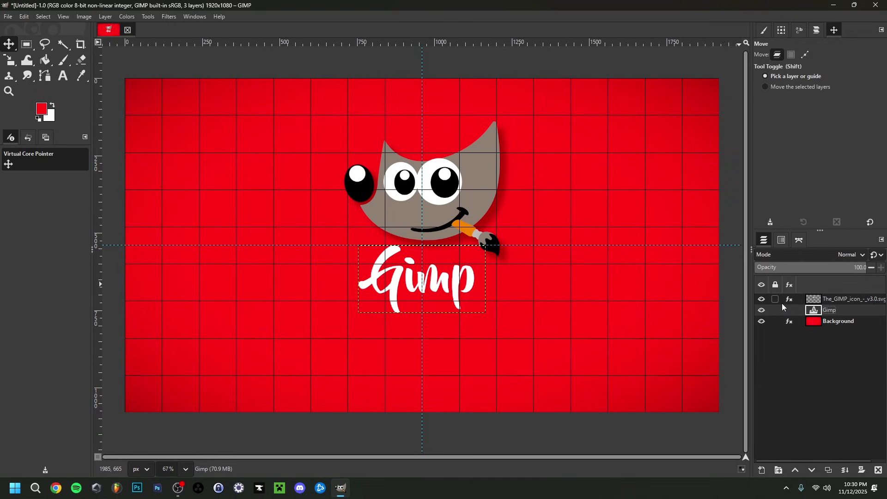
ctrl+click(838, 300)
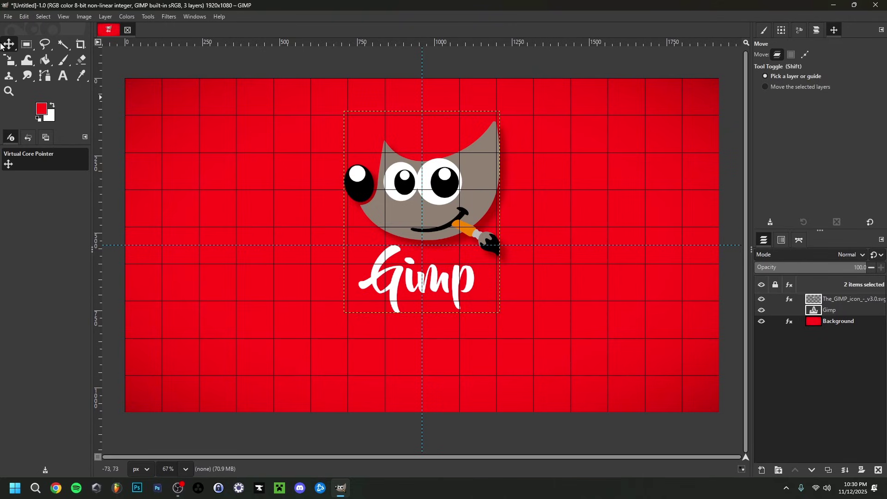
click(771, 87)
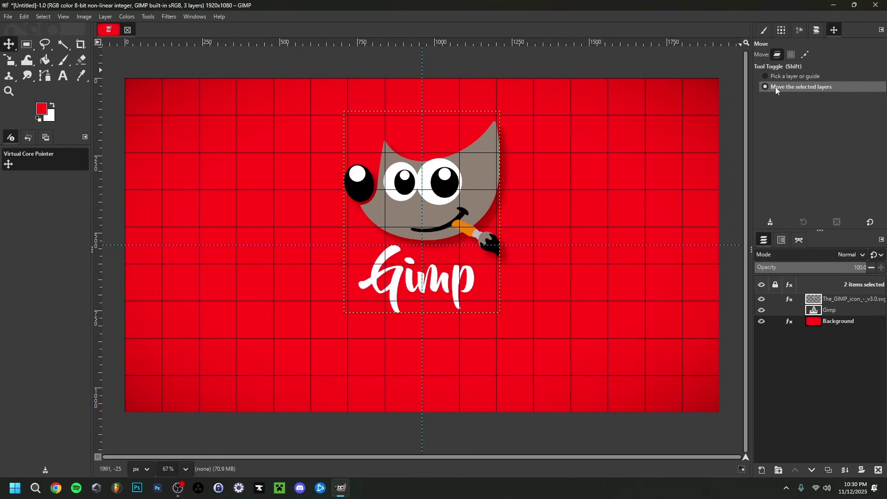
Step: Nudge the icon and Gimp text straight up together, and place the Gimp text layer above the icon layer in the stack
drag(481, 174, 482, 175)
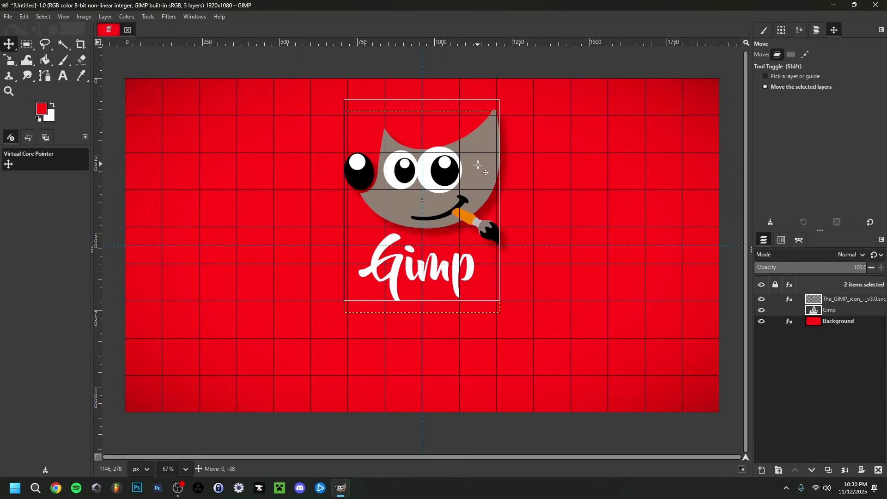
key(Up)
key(Up)
key(Up)
key(Up)
key(Up)
key(Up)
key(Up)
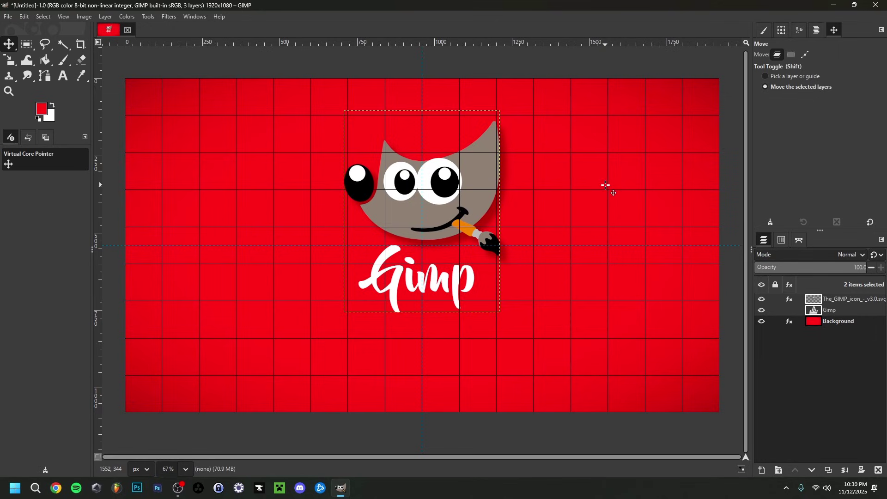
key(Up)
key(Up)
key(Up)
key(Up)
key(Up)
key(Up)
key(Up)
key(Up)
key(Up)
key(Up)
key(Up)
key(Up)
key(Up)
key(Up)
key(Up)
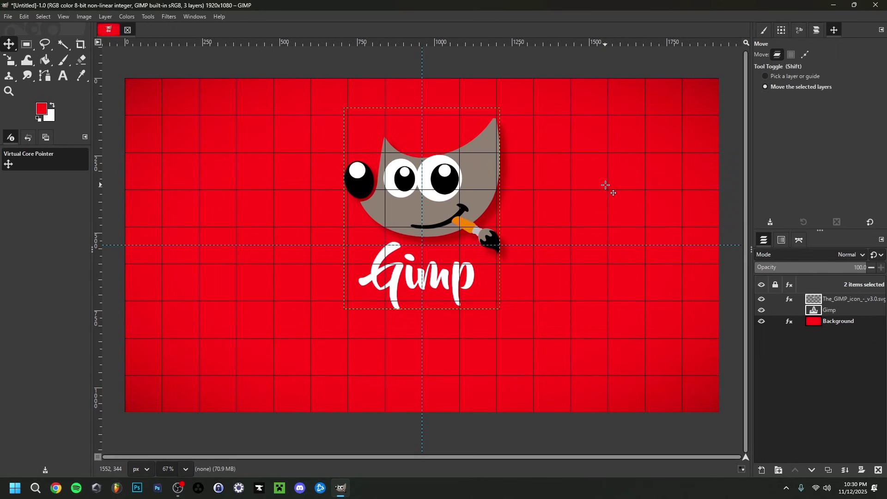
key(Up)
key(Up)
key(Up)
key(Up)
key(Up)
key(Up)
key(Up)
key(Up)
key(Up)
key(Up)
key(Up)
key(Up)
key(Up)
key(Up)
key(Up)
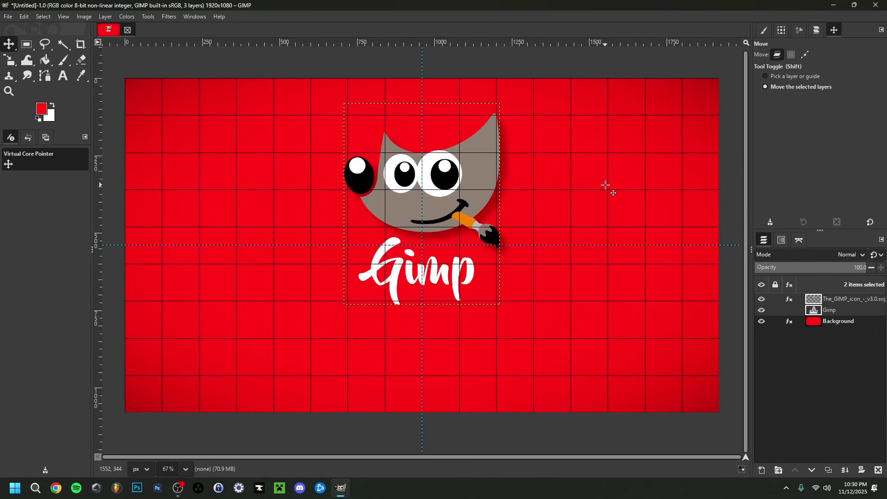
key(Up)
key(Up)
key(Up)
key(Up)
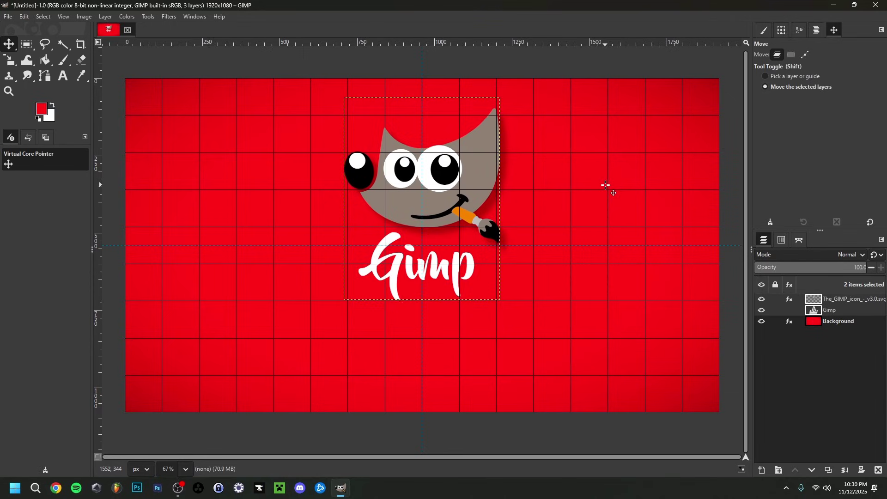
key(Up)
key(Up)
key(Up)
key(Up)
key(Up)
key(Up)
key(Up)
key(Up)
key(Up)
key(Up)
key(Up)
key(Up)
key(Up)
key(Up)
key(Up)
key(Up)
key(Up)
key(Up)
key(Up)
key(Up)
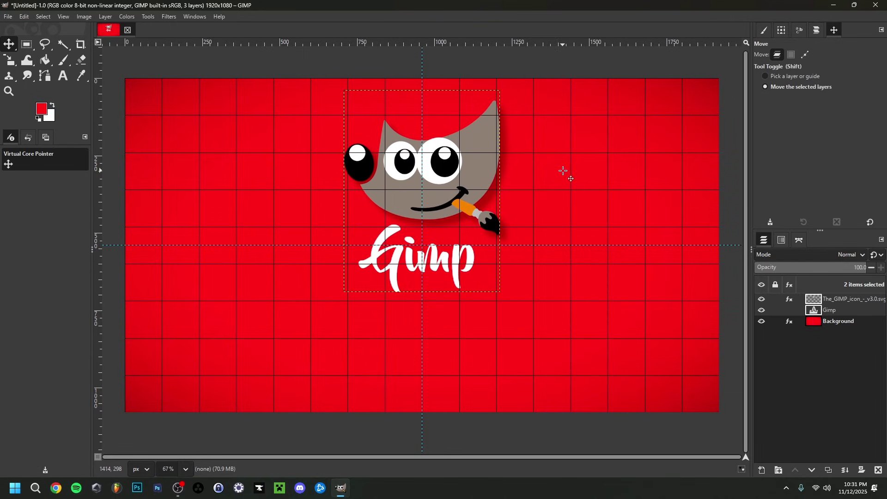
drag(844, 310, 844, 296)
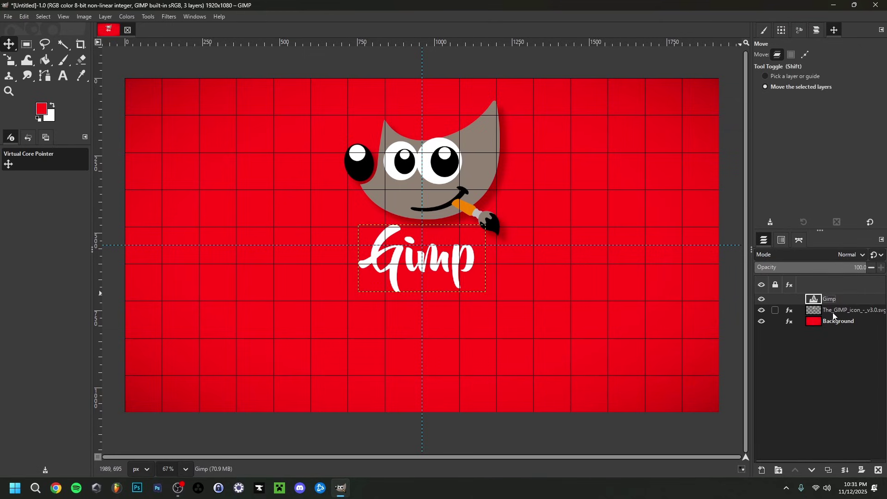
Step: Add a white 62 px Monospace text layer reading "Beginner's Tutorial" below the Gimp text
key(t)
click(318, 334)
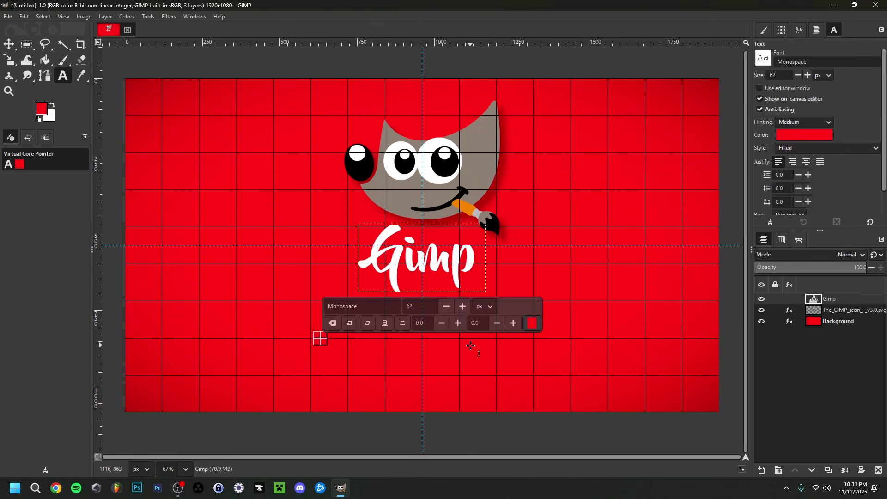
text(Beginner's )
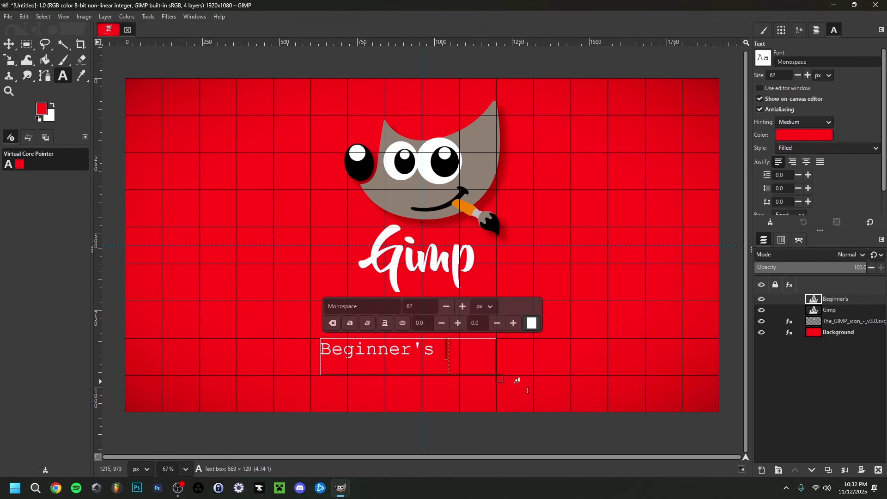
text(Tutorial)
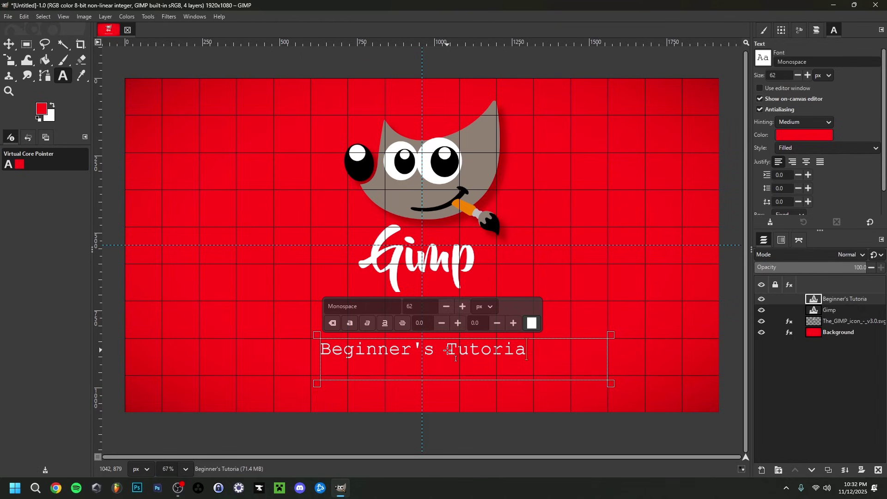
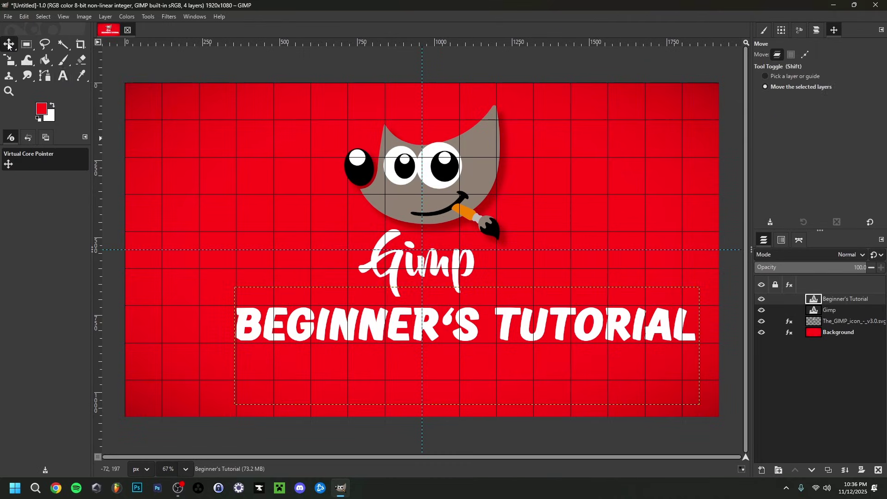
Step: Centre the Beginner's Tutorial text on the vertical guide, and move the icon and both text layers straight up together
drag(467, 326, 422, 321)
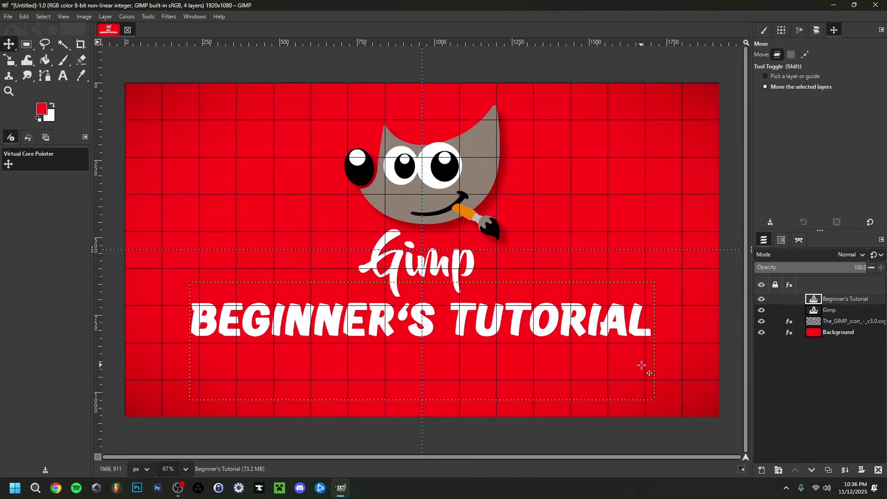
click(845, 299)
shift+click(850, 321)
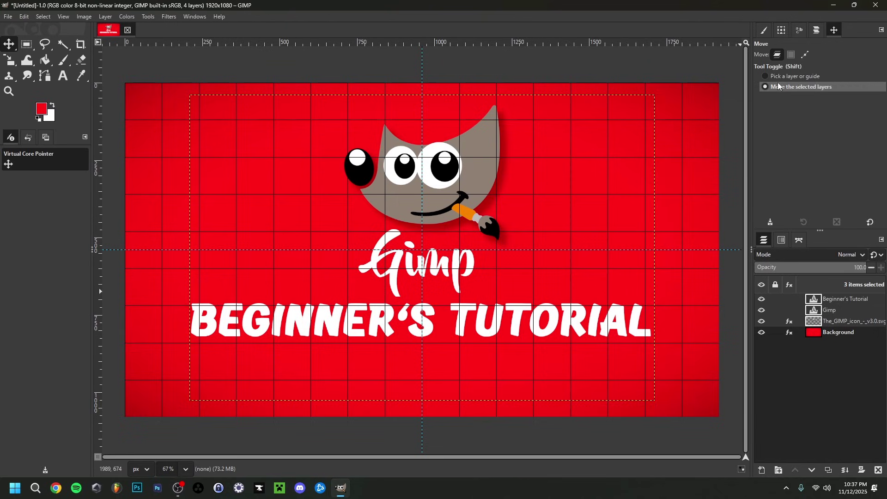
drag(481, 143, 481, 130)
Step: Add a transparent 1920 × 1080 px layer named Rectangle at the top of the stack and activate the Paintbrush
click(762, 470)
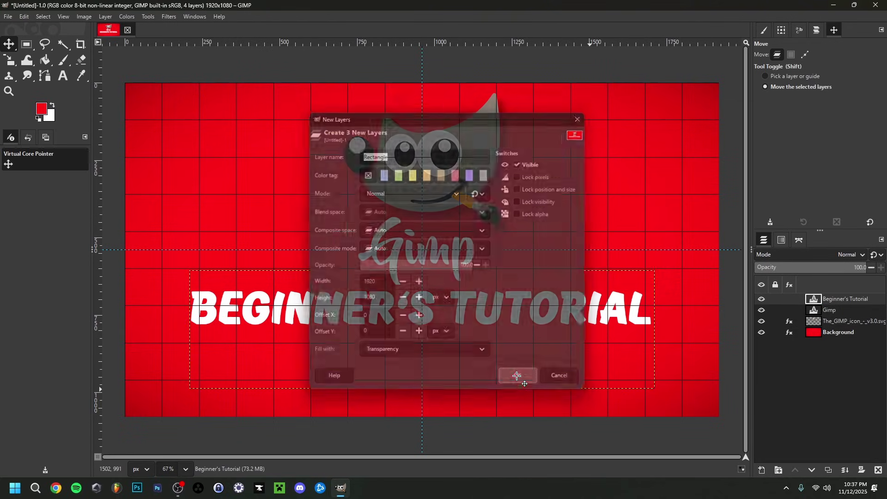
key(Return)
click(64, 61)
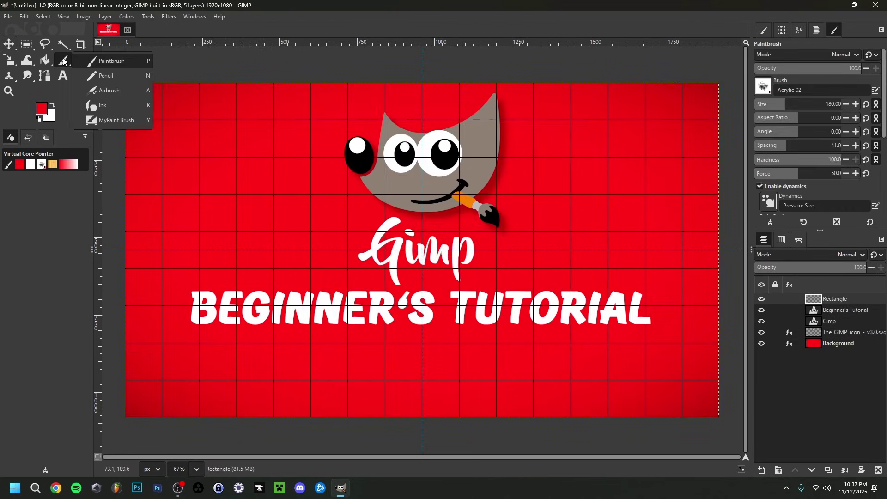
click(112, 62)
Step: Choose a lighter red foreground colour and the 2. Hardness 100 brush for painting
click(41, 109)
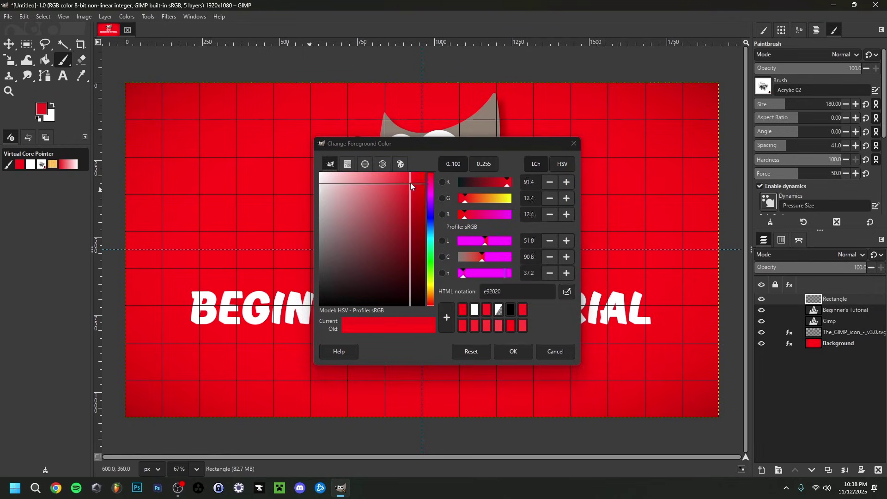
drag(410, 175, 408, 176)
key(Return)
click(763, 86)
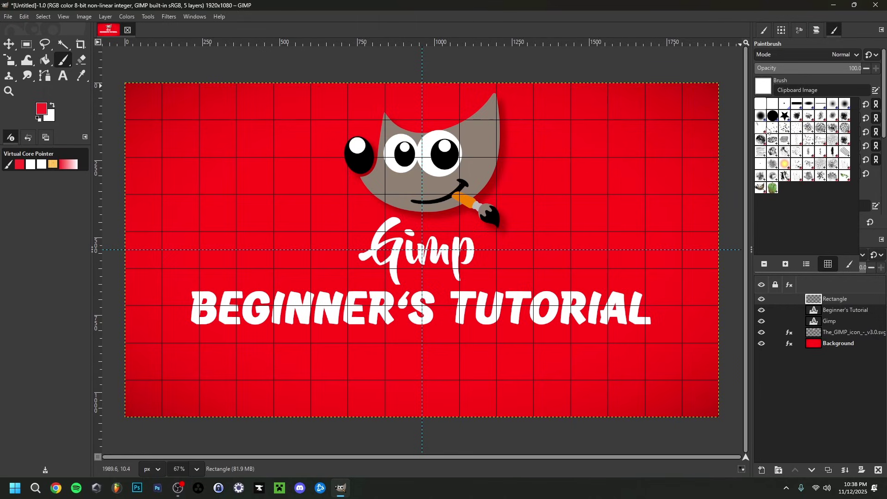
click(772, 115)
click(763, 86)
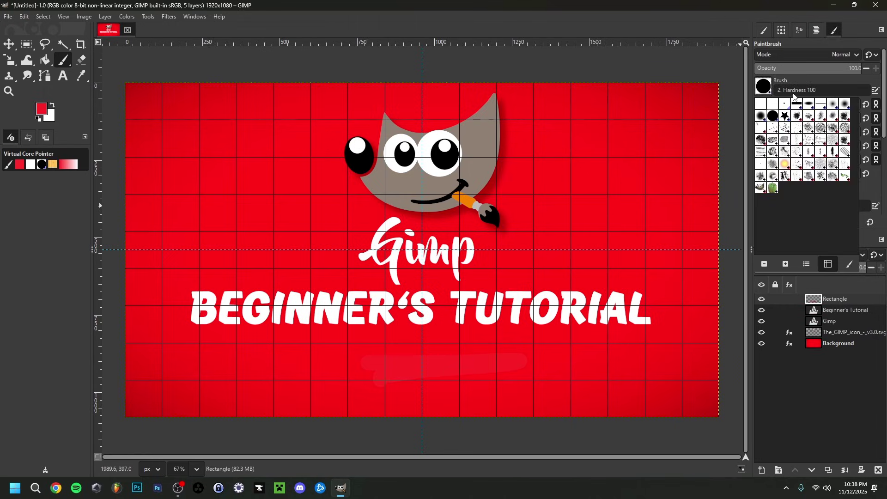
click(773, 117)
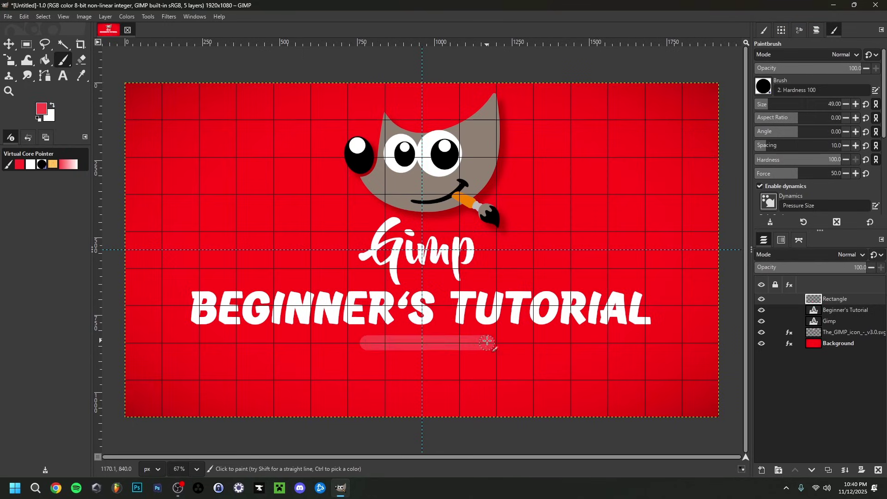
Step: Paint a downward-tapering shape beneath the Beginner's Tutorial text at brush size 49, and align the Rectangle layer with the vertical guide
drag(418, 350, 421, 386)
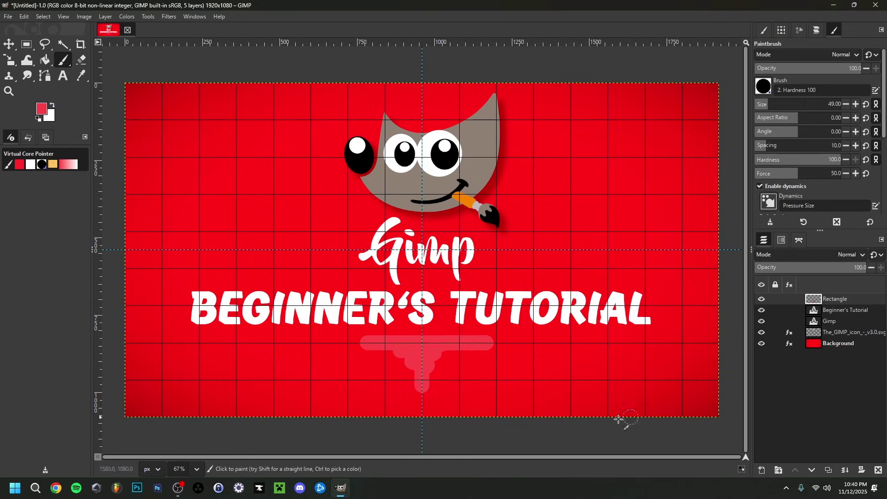
click(8, 44)
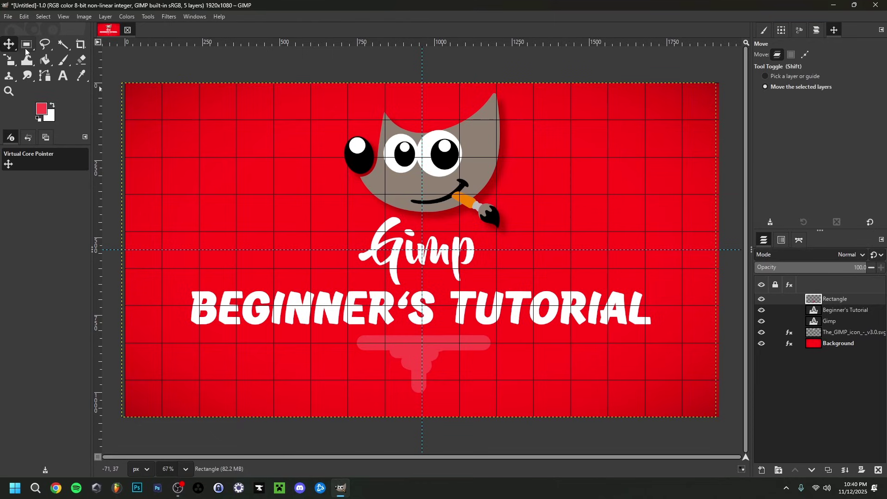
drag(208, 110, 211, 111)
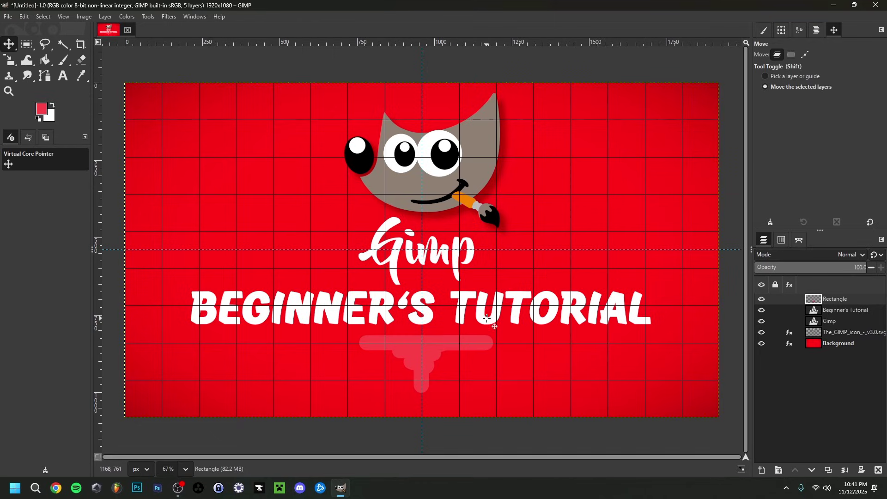
Step: Hide the grid and the guides on the canvas
click(63, 16)
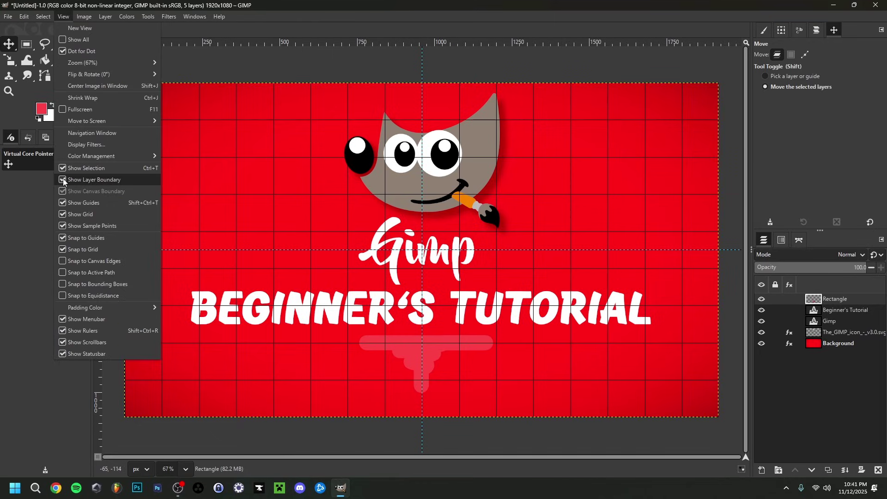
click(62, 215)
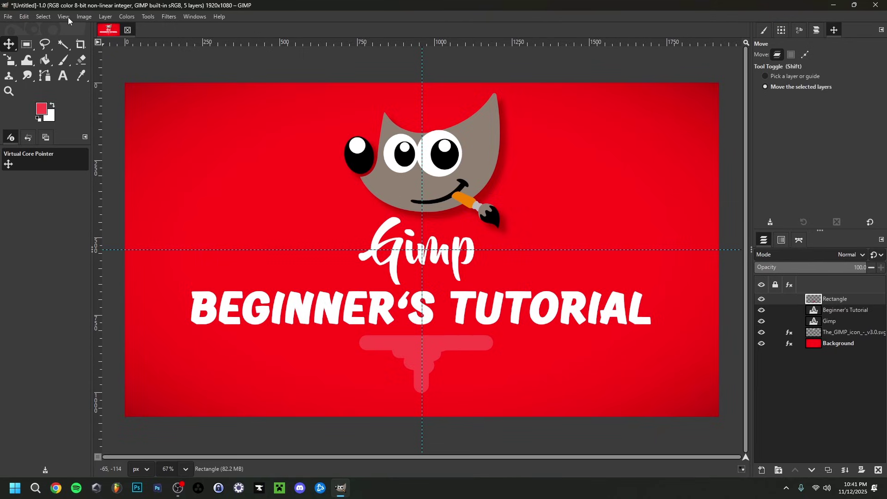
click(64, 17)
click(62, 204)
Step: Select the Rectangle, Beginner's Tutorial, Gimp and icon layers together and nudge them slightly down
click(844, 310)
ctrl+click(845, 301)
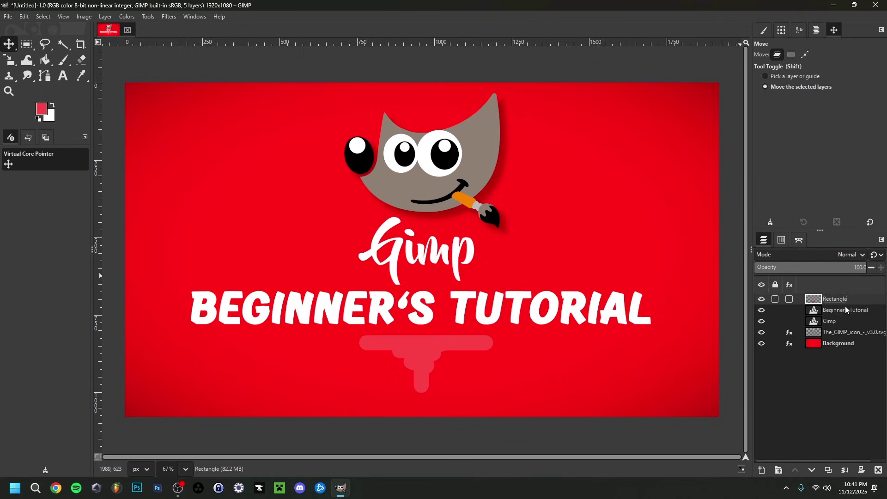
ctrl+click(839, 321)
ctrl+click(840, 331)
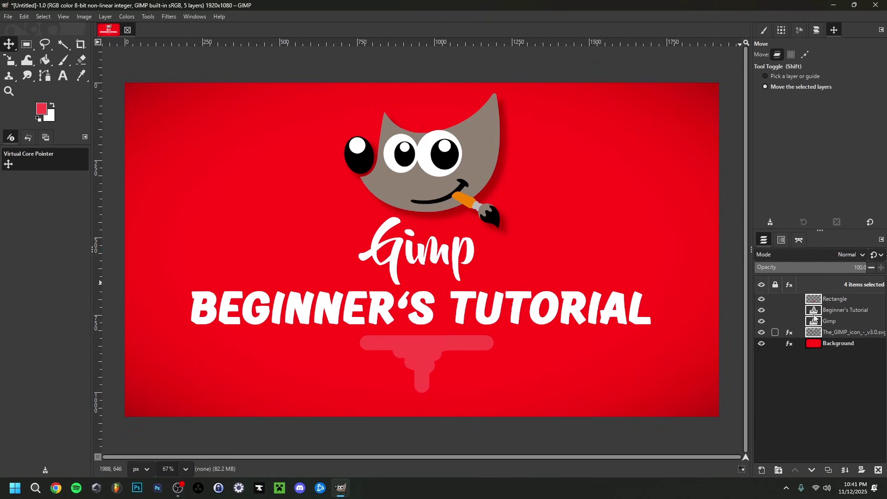
drag(480, 173, 483, 173)
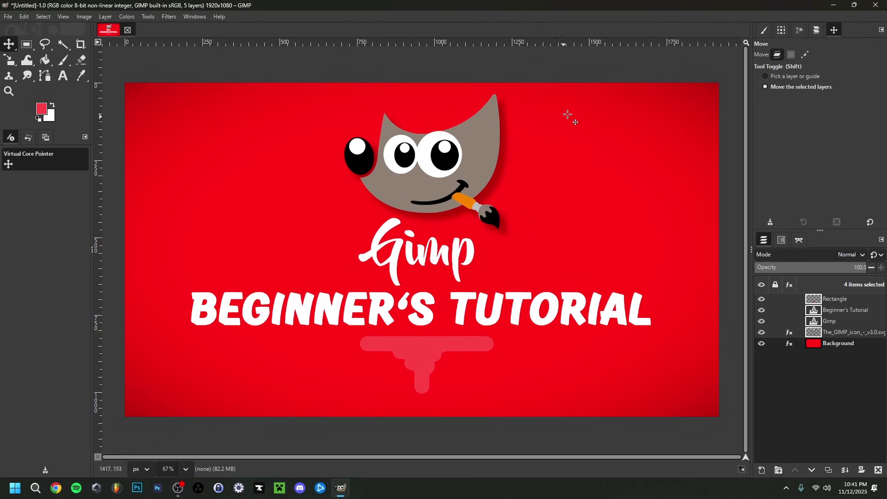
click(589, 438)
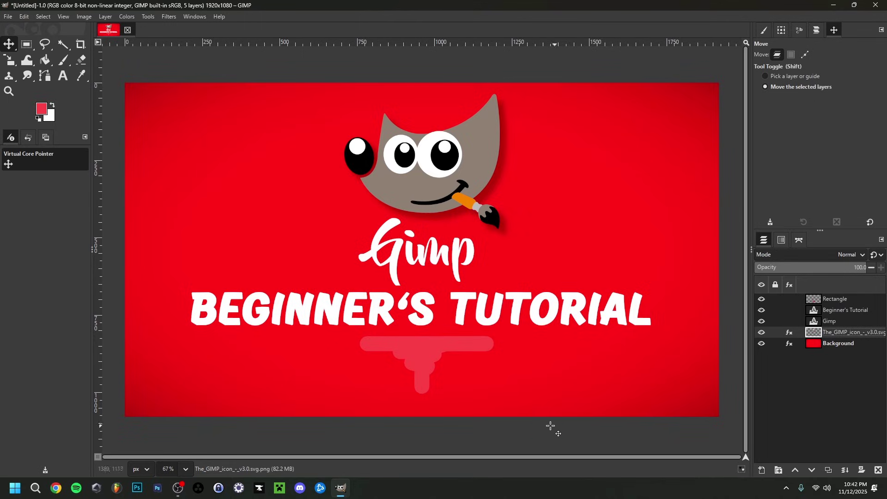
Step: Save the project as Gimp Thumbnail.xcf
click(8, 17)
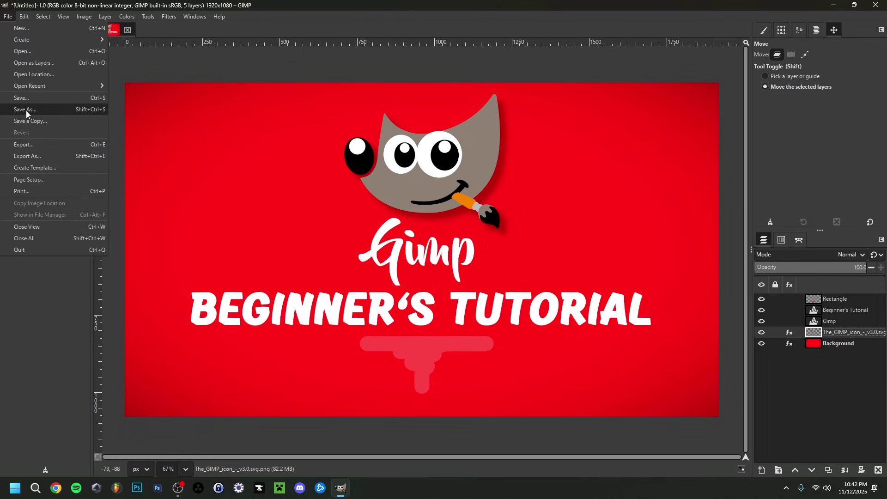
click(26, 110)
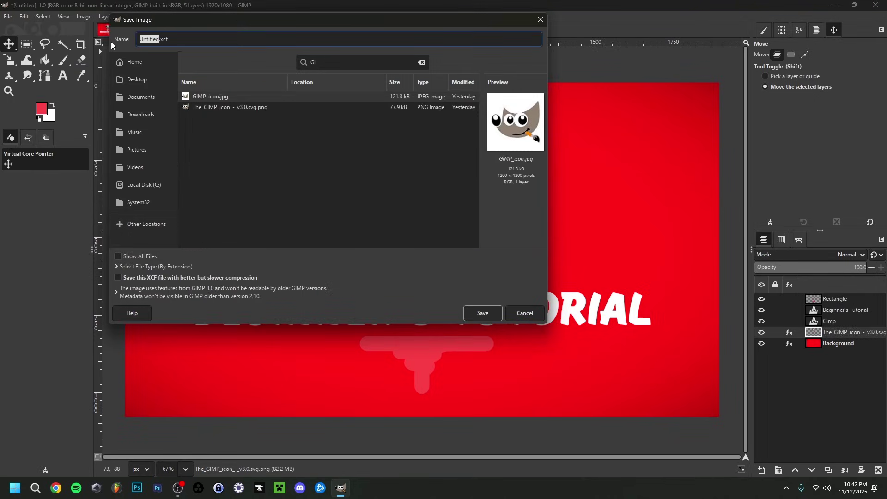
text(Gimp Thumbnail)
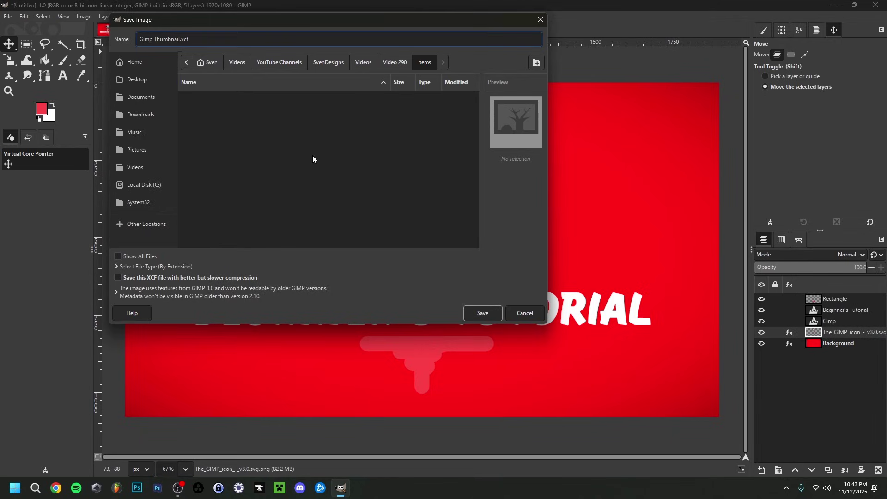
key(Return)
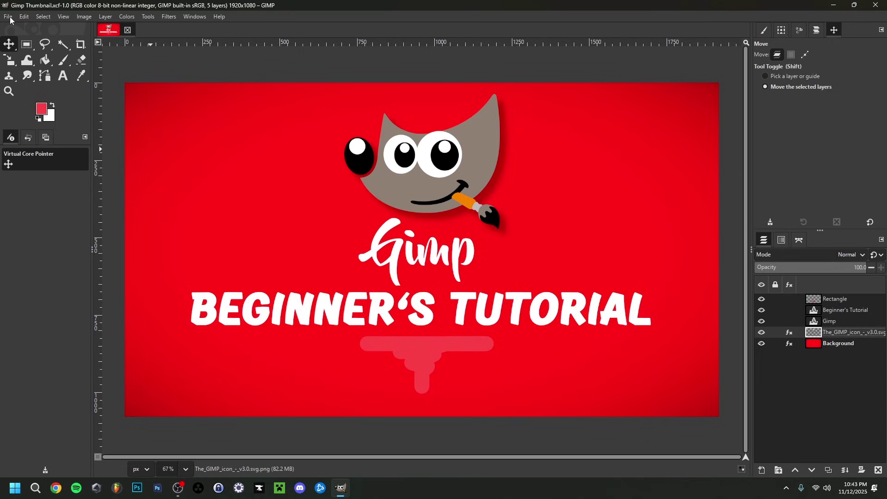
Step: Set up an export of the image with the JPEG file type, under the name Gimp Thumbnail.jpg
click(9, 17)
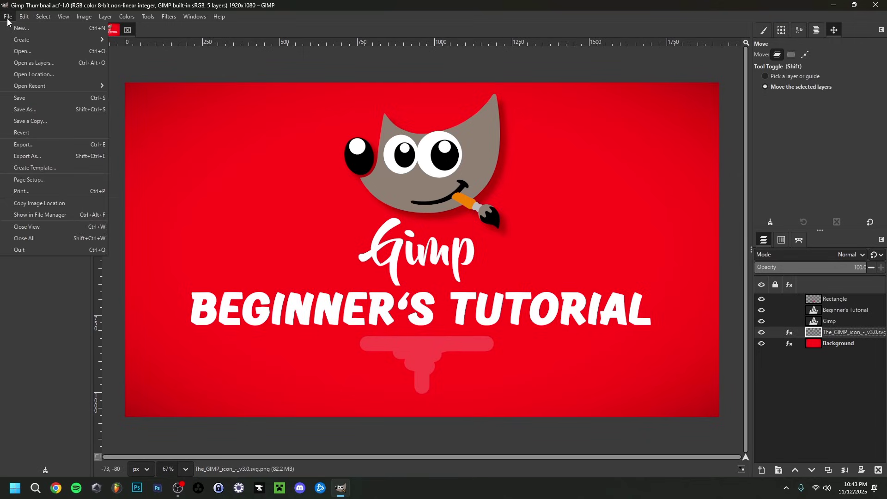
click(28, 156)
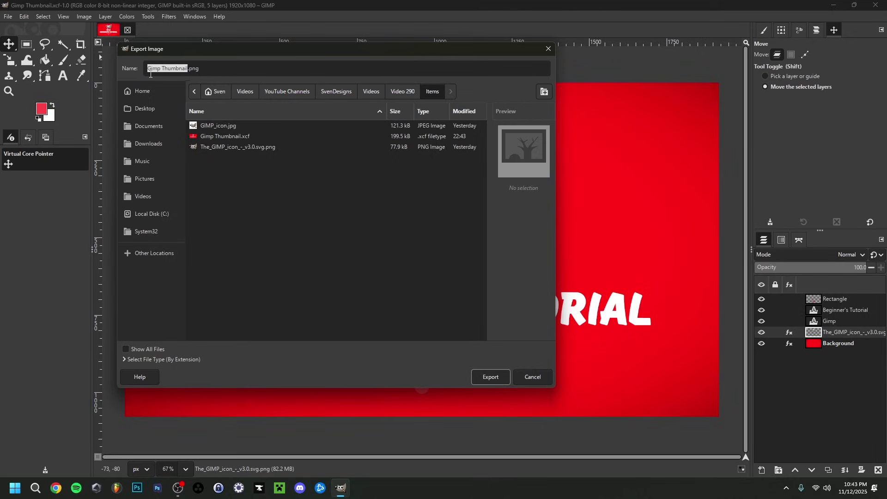
click(207, 70)
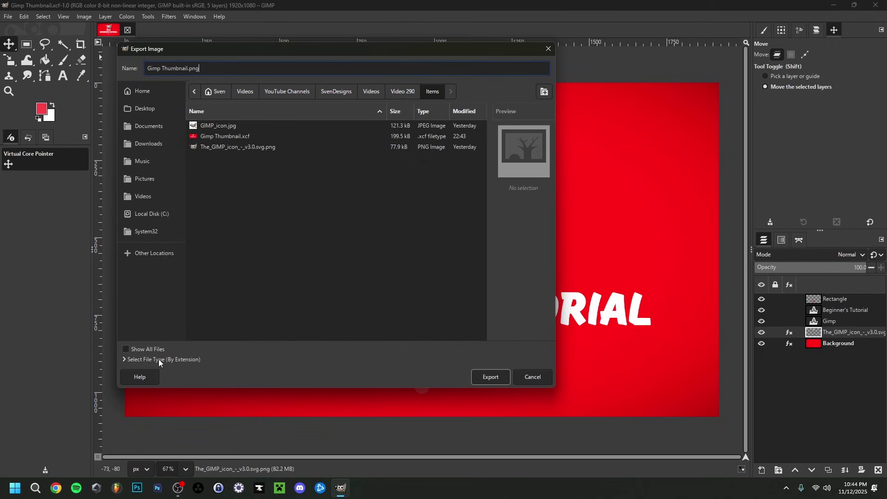
click(127, 359)
scroll(163, 319, down, 4)
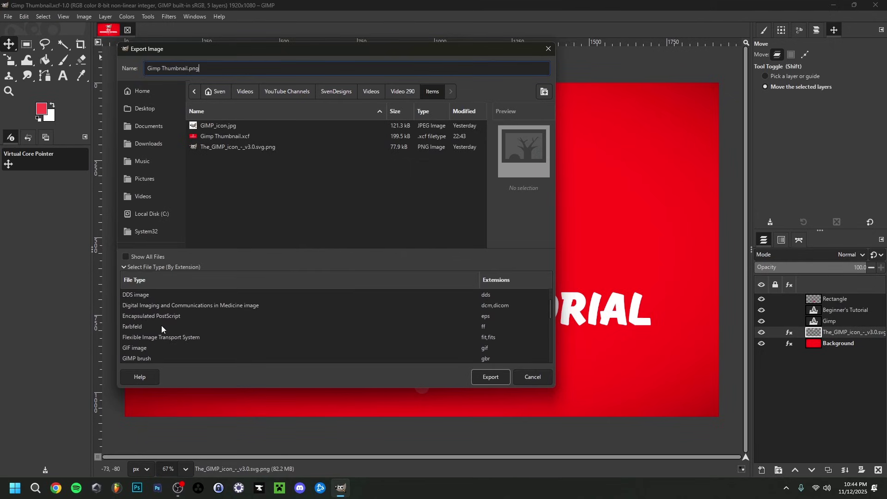
scroll(162, 325, down, 3)
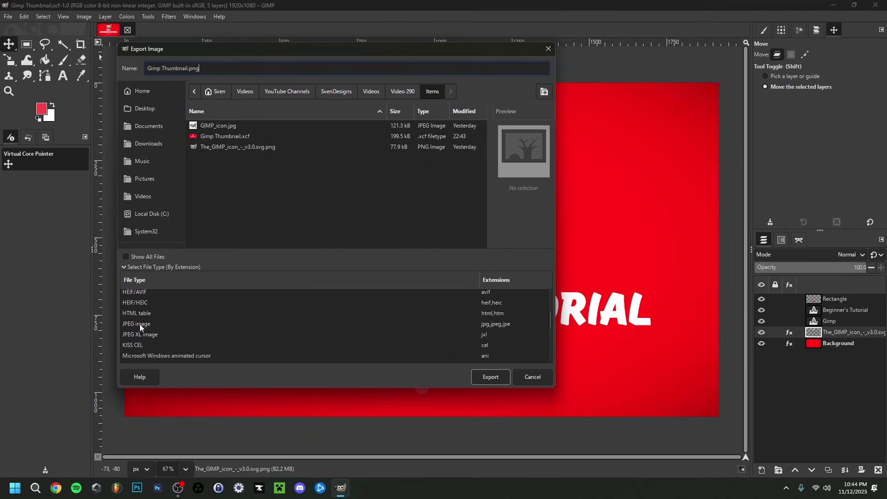
click(140, 323)
scroll(157, 346, down, 3)
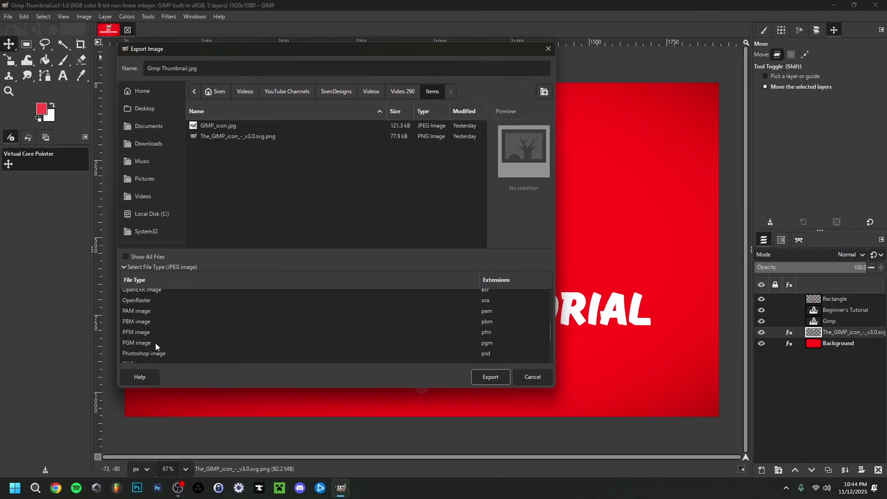
scroll(132, 321, down, 2)
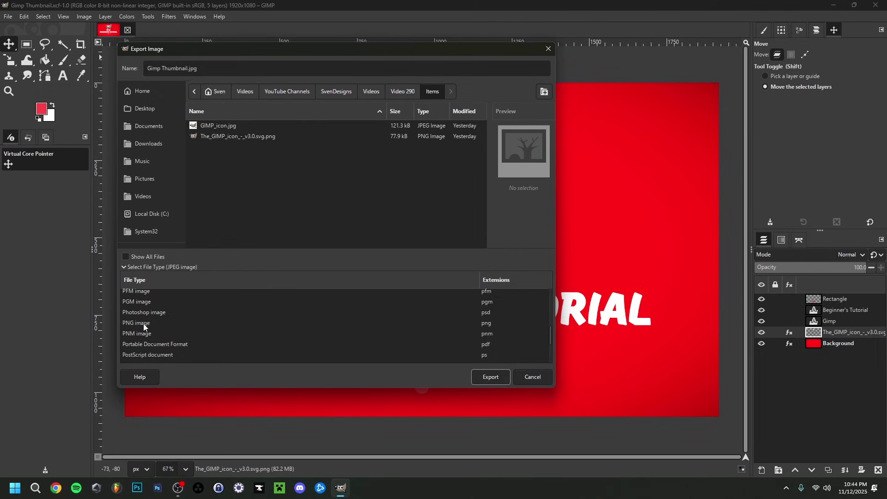
scroll(138, 325, up, 5)
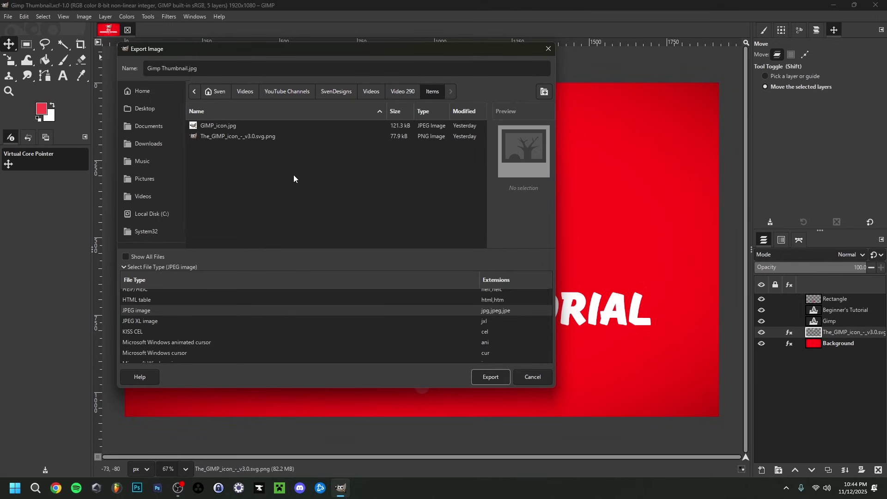
Step: Export the image as a JPEG with the quality set to 100
click(484, 378)
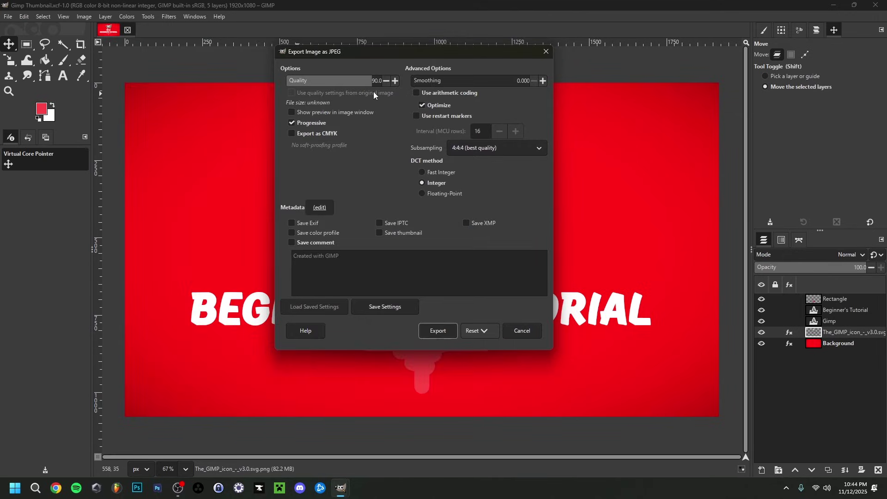
drag(380, 82, 389, 85)
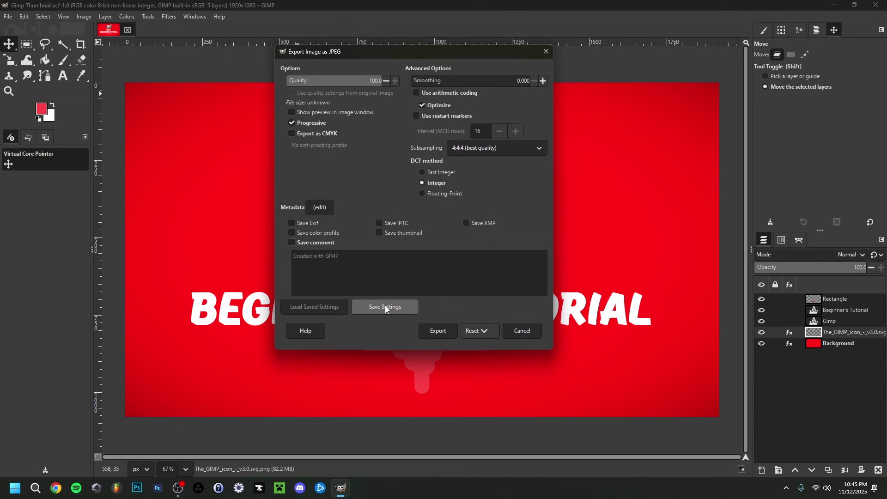
click(438, 331)
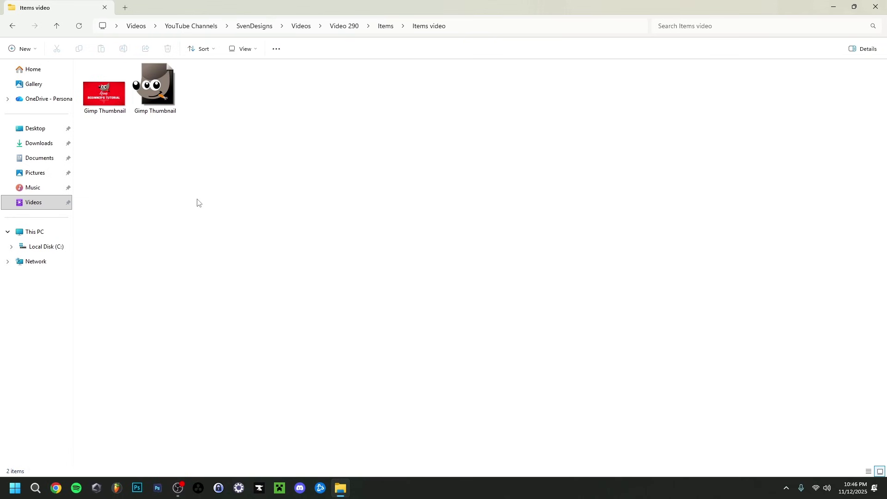
Step: Switch to File Explorer and open the exported Gimp Thumbnail.jpg in a maximised image viewer to check it
click(166, 98)
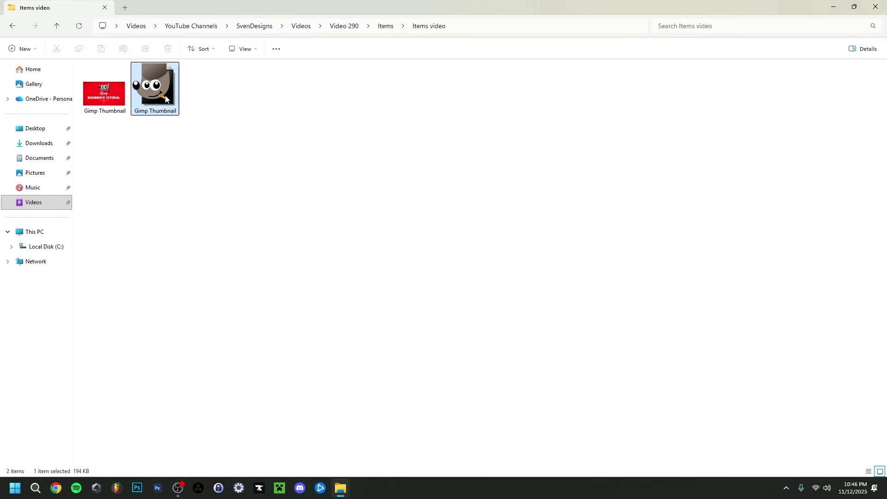
click(127, 112)
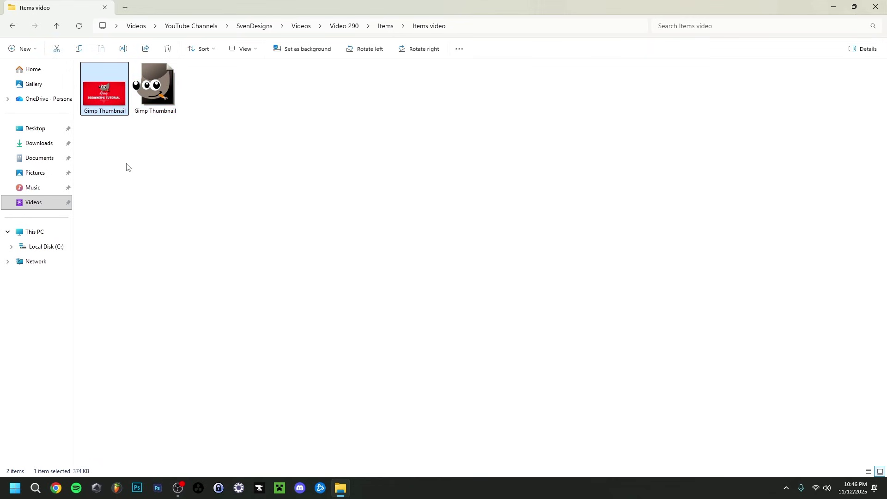
double_click(101, 93)
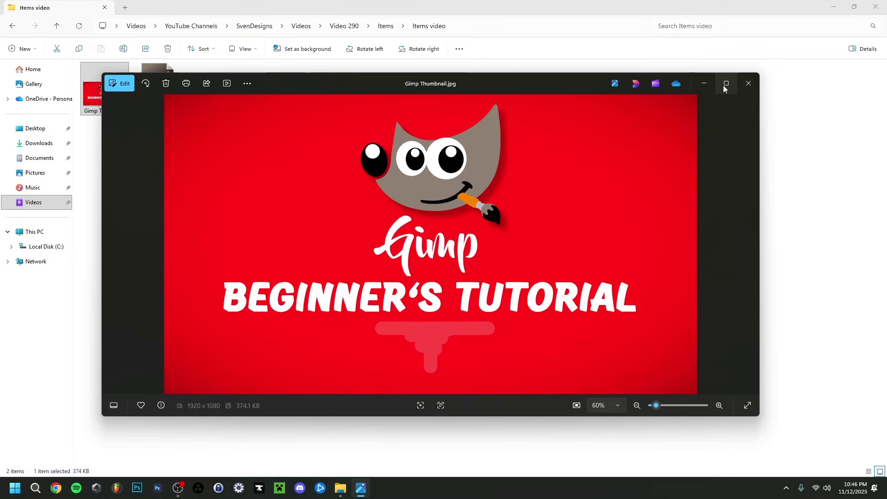
click(725, 82)
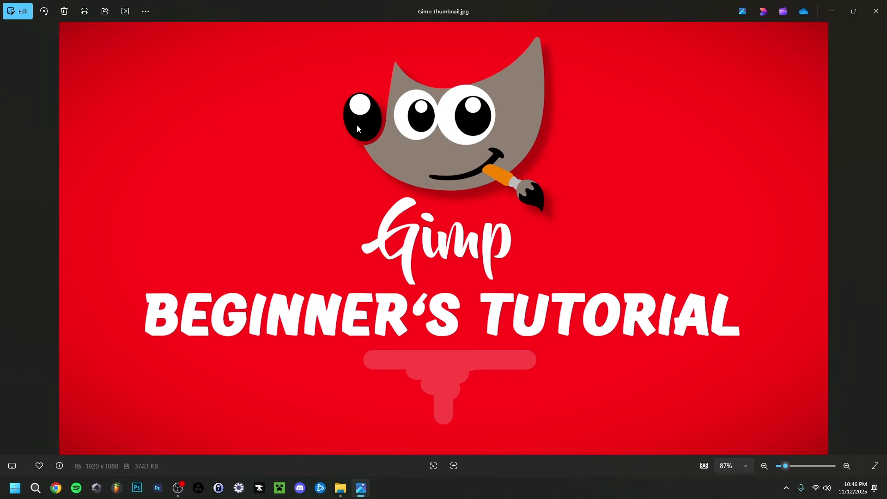